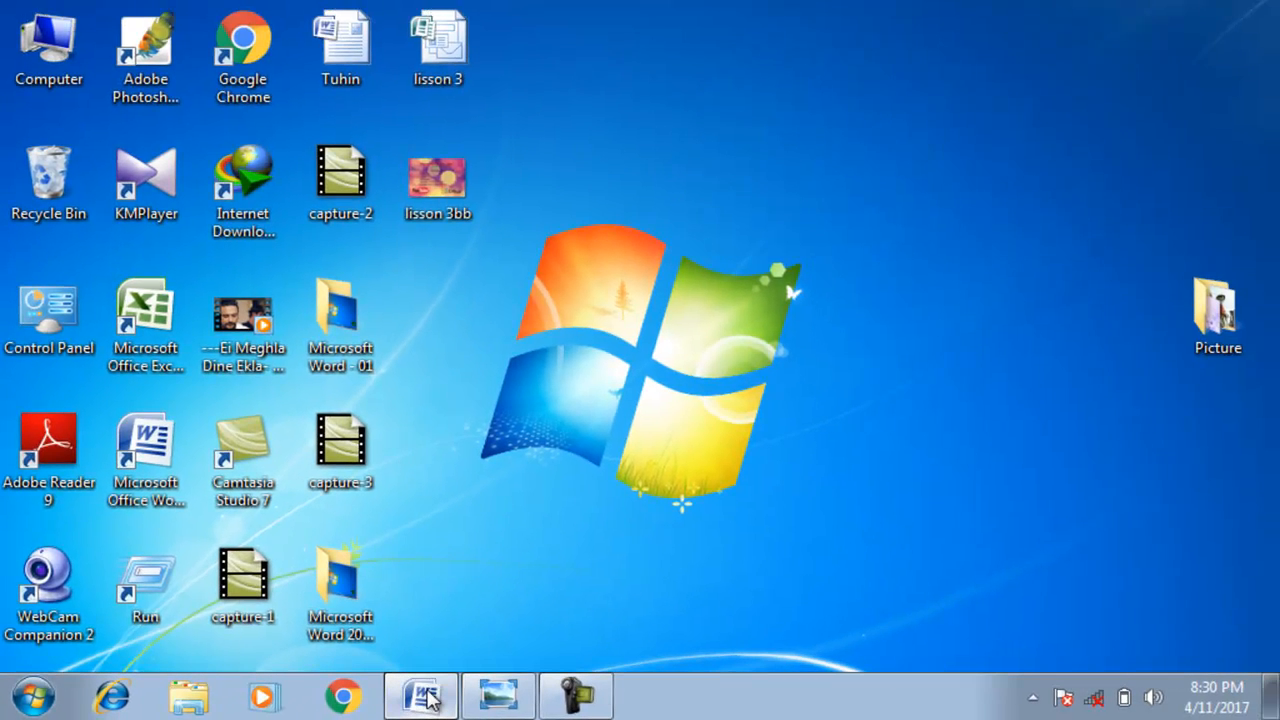
Switch to the blank Word document and enter four separate lines of random sample text, starting with "jkfhdskjhfkjsdhfk"
click(676, 678)
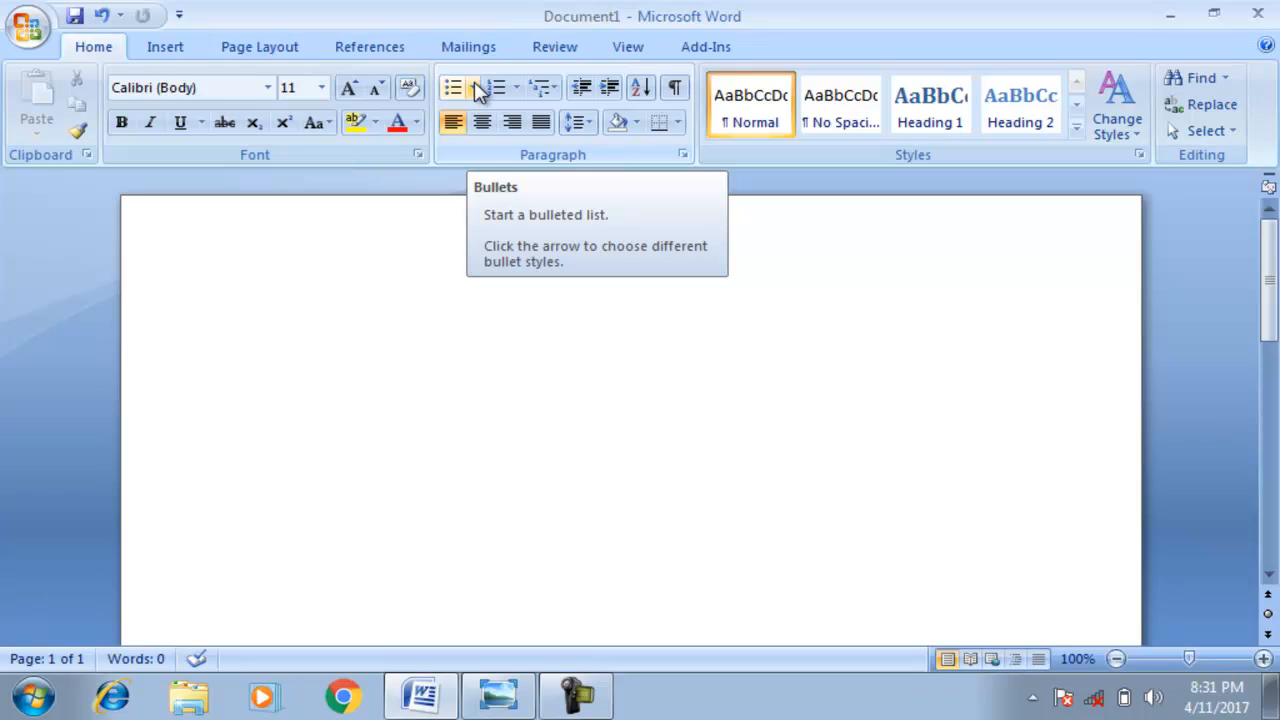
text(jkfhdskjhfkjsdhfk)
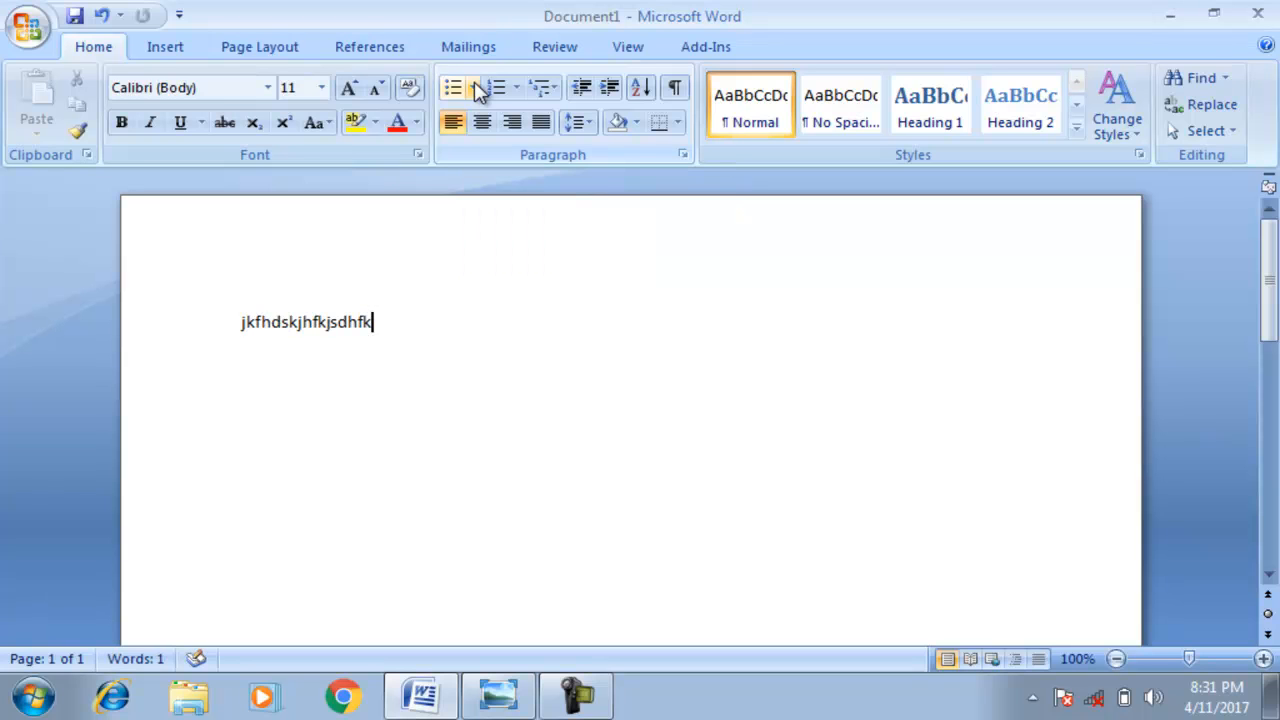
key(Return)
text(khfsdnhfkjsdhfkjs)
key(Return)
text(,jhfkjsdhfkjdshfkfsdj)
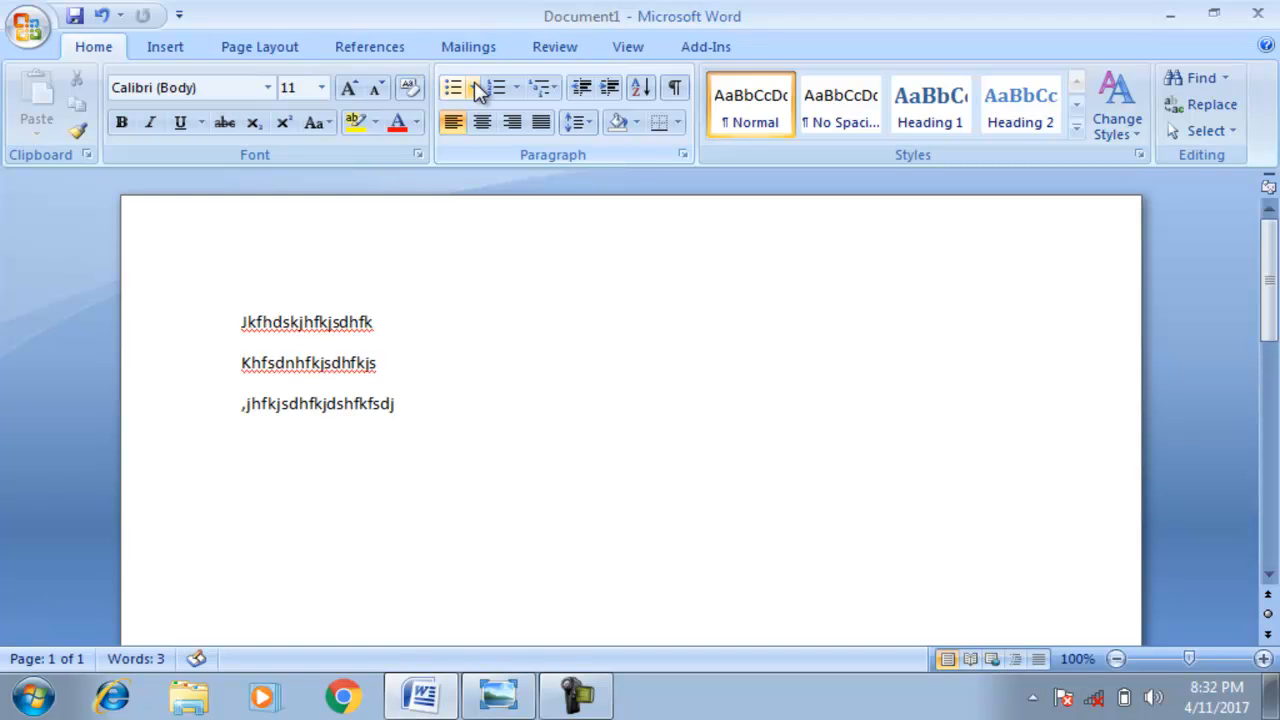
key(Return)
text(jhfkjshfkjsdjfhkjdsfhkj)
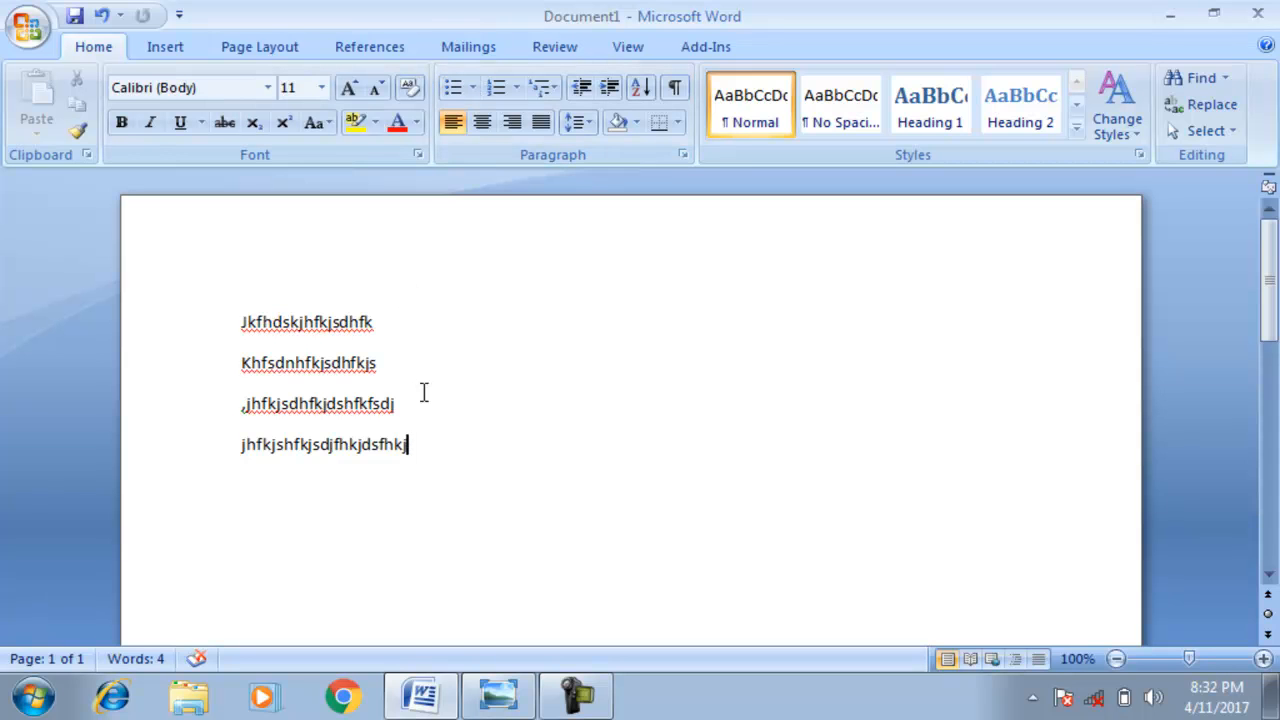
Select the four text lines and format them as a bulleted list, followed by a 1-2-3 numbered list
drag(408, 445, 277, 303)
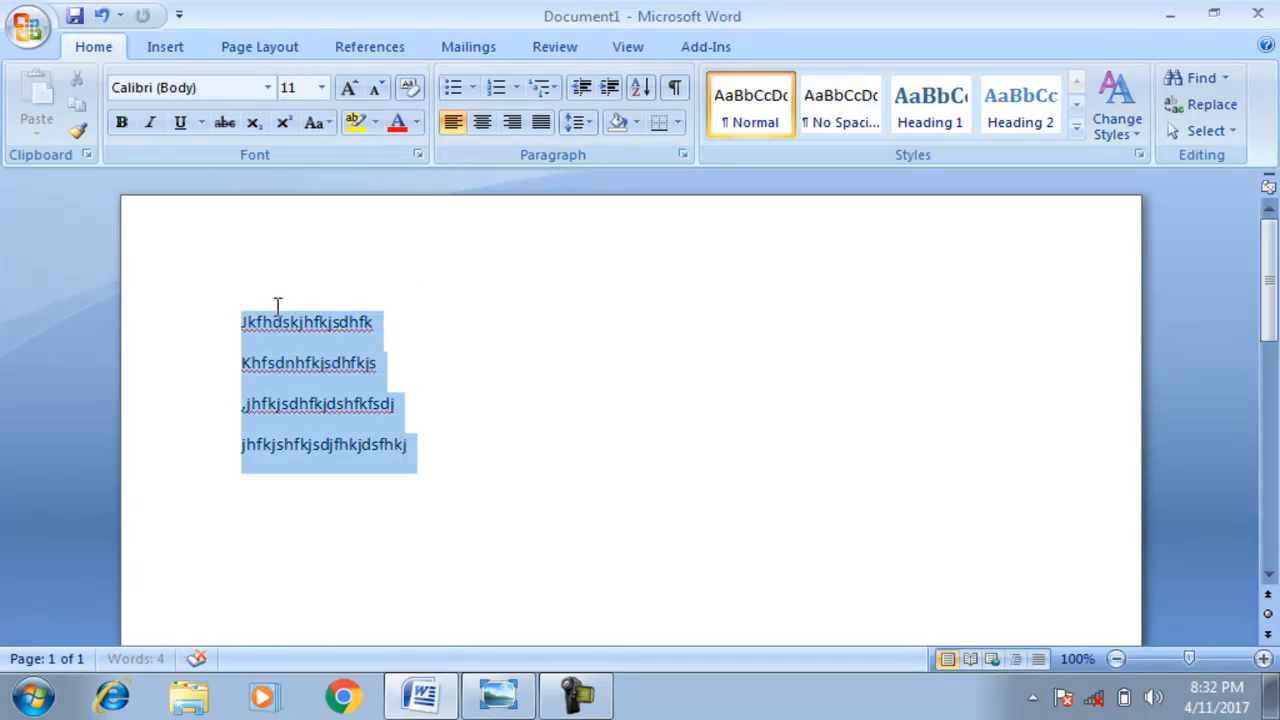
click(452, 88)
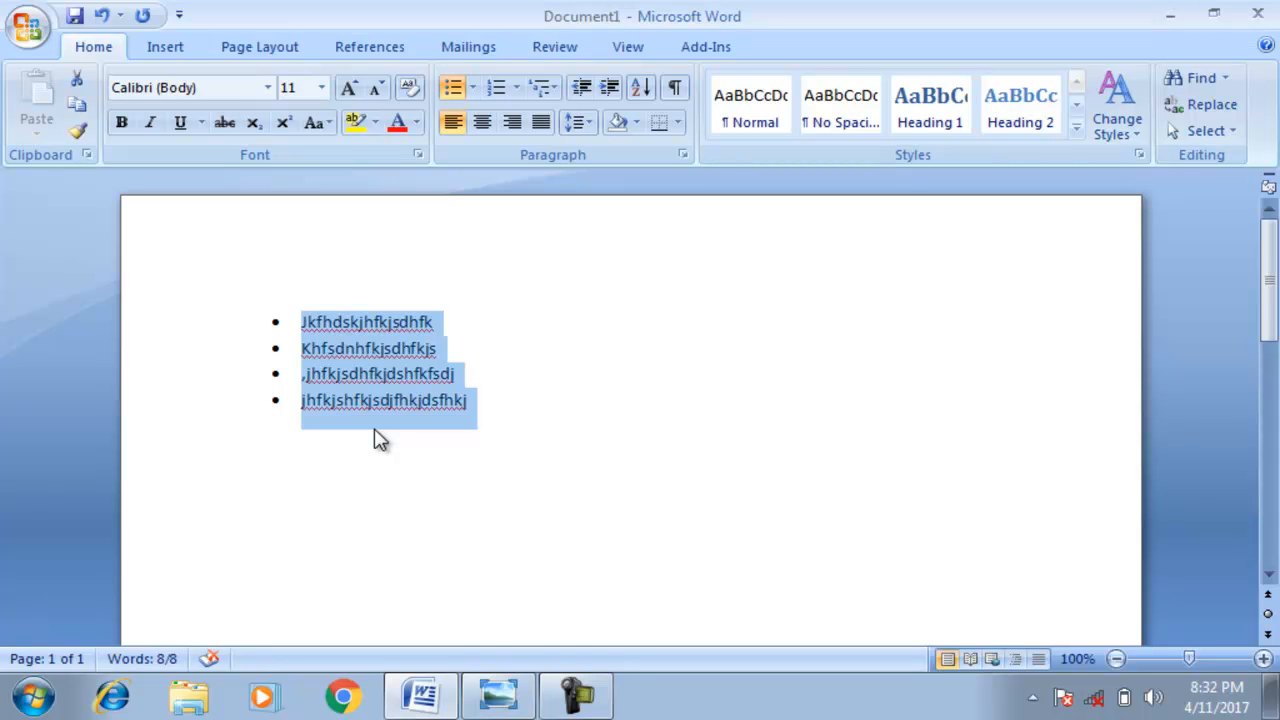
click(494, 86)
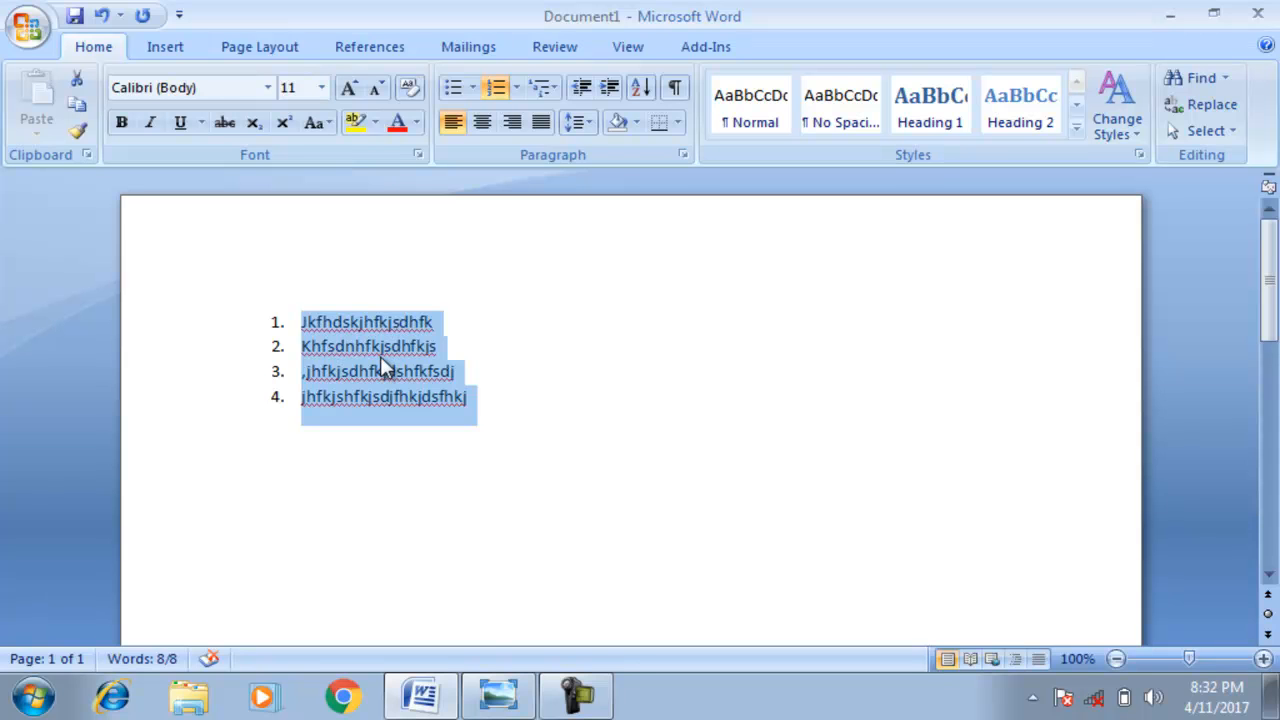
Apply the multilevel list style with diamond, arrow and square bullets to the selected lines
click(545, 90)
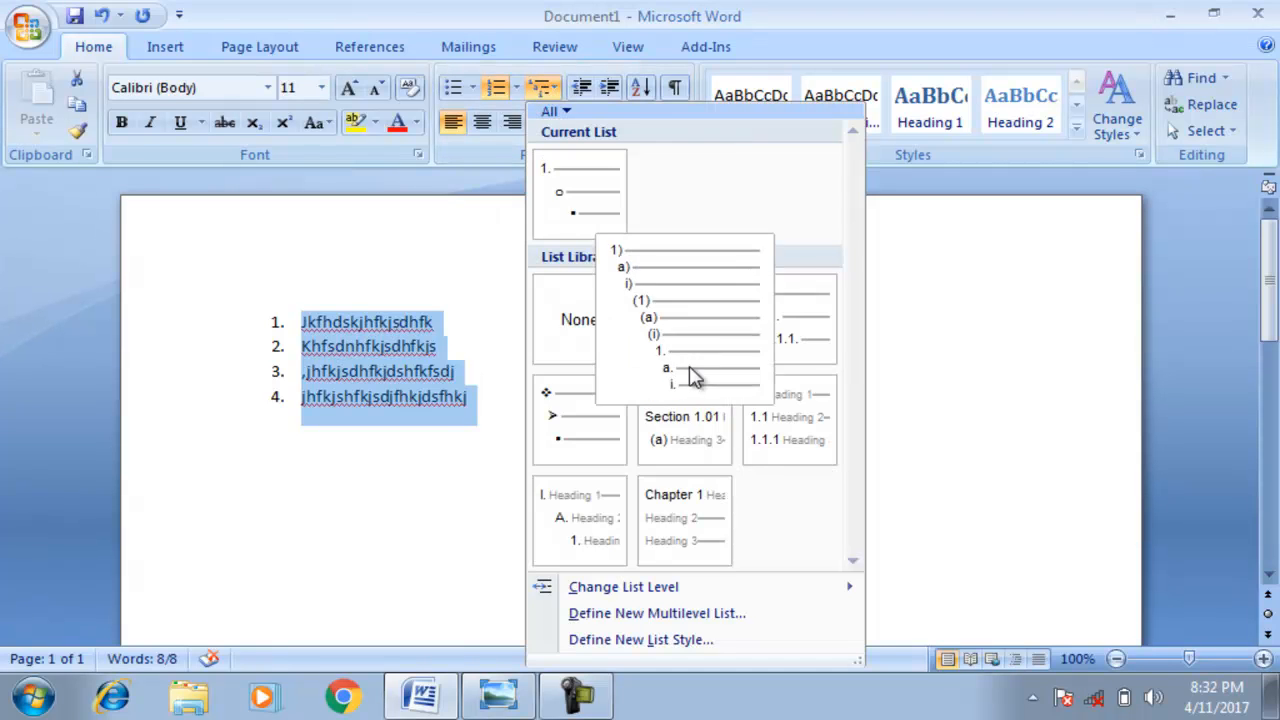
mouse_move(714, 314)
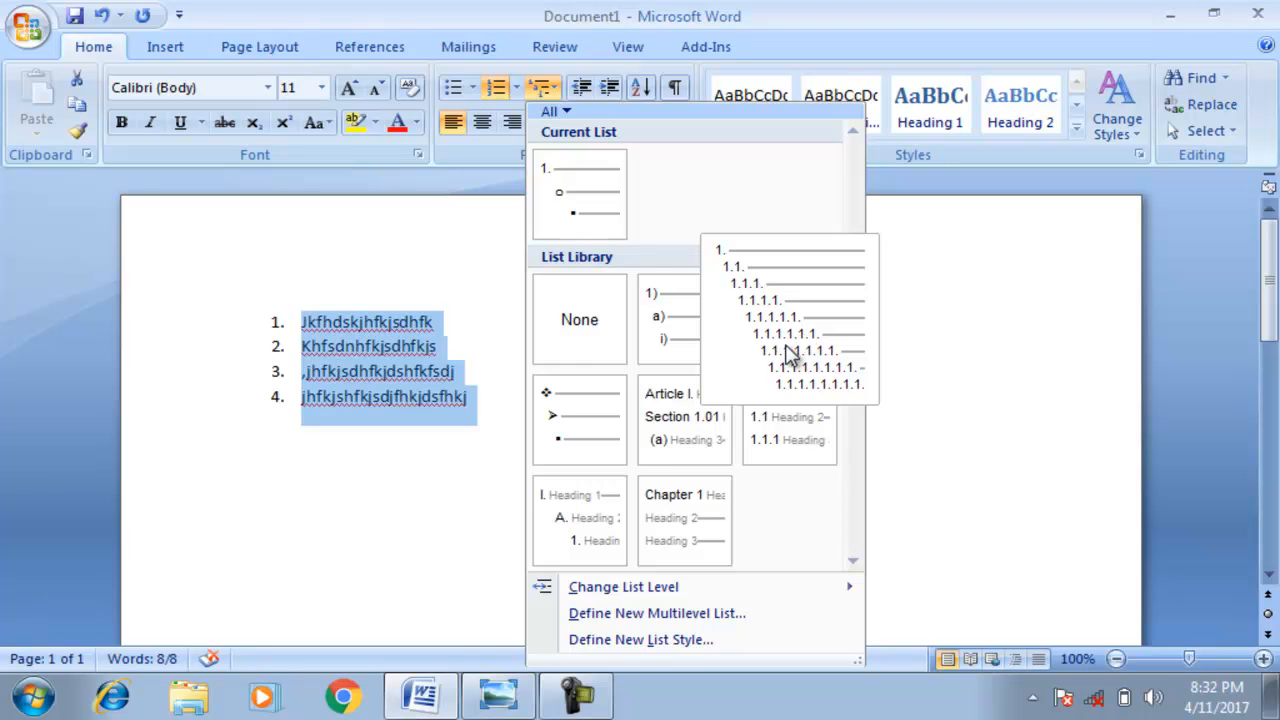
mouse_move(620, 408)
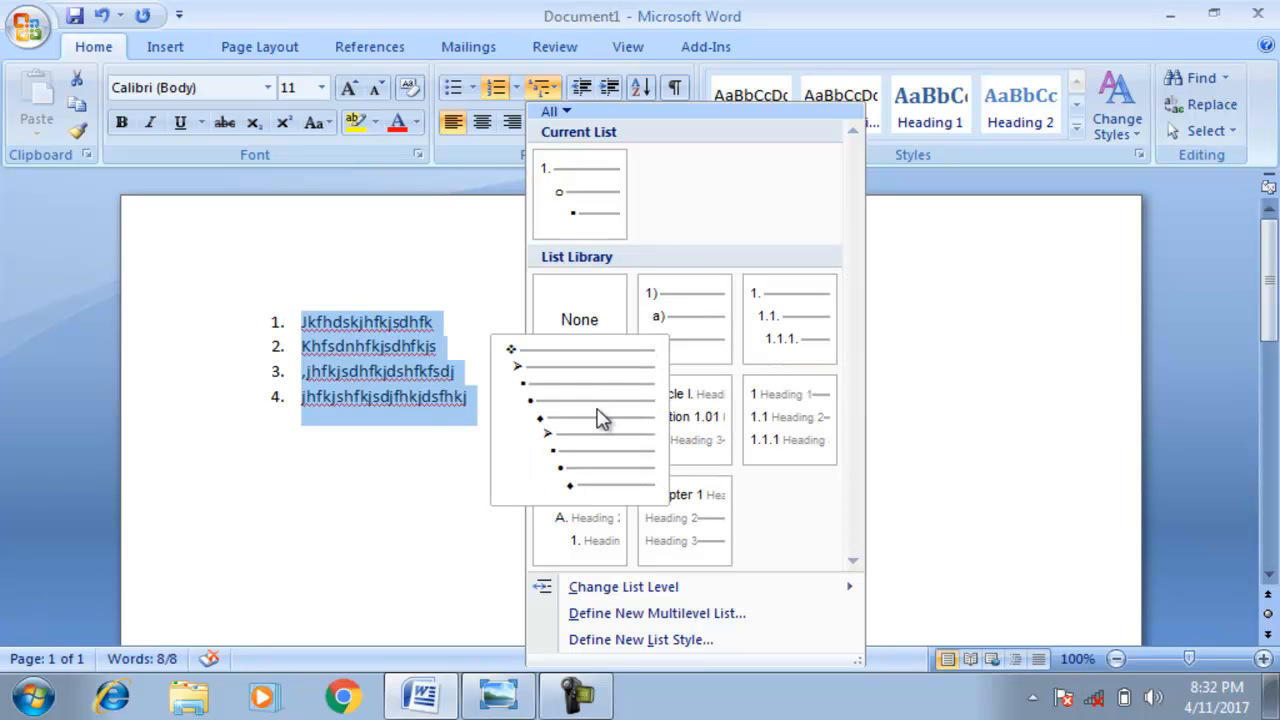
click(600, 418)
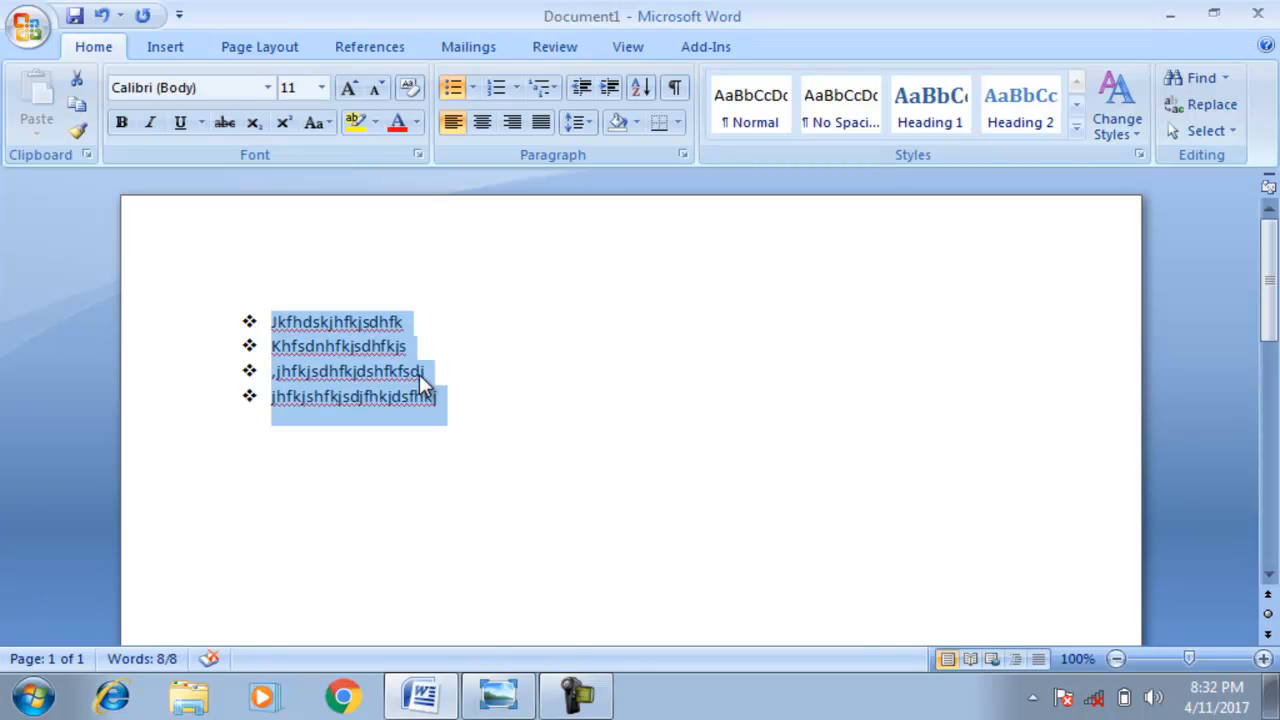
Try the multilevel list style with numbered headings (1 Heading 1, 1.1 Heading 2) on the lines, and undo it
click(556, 90)
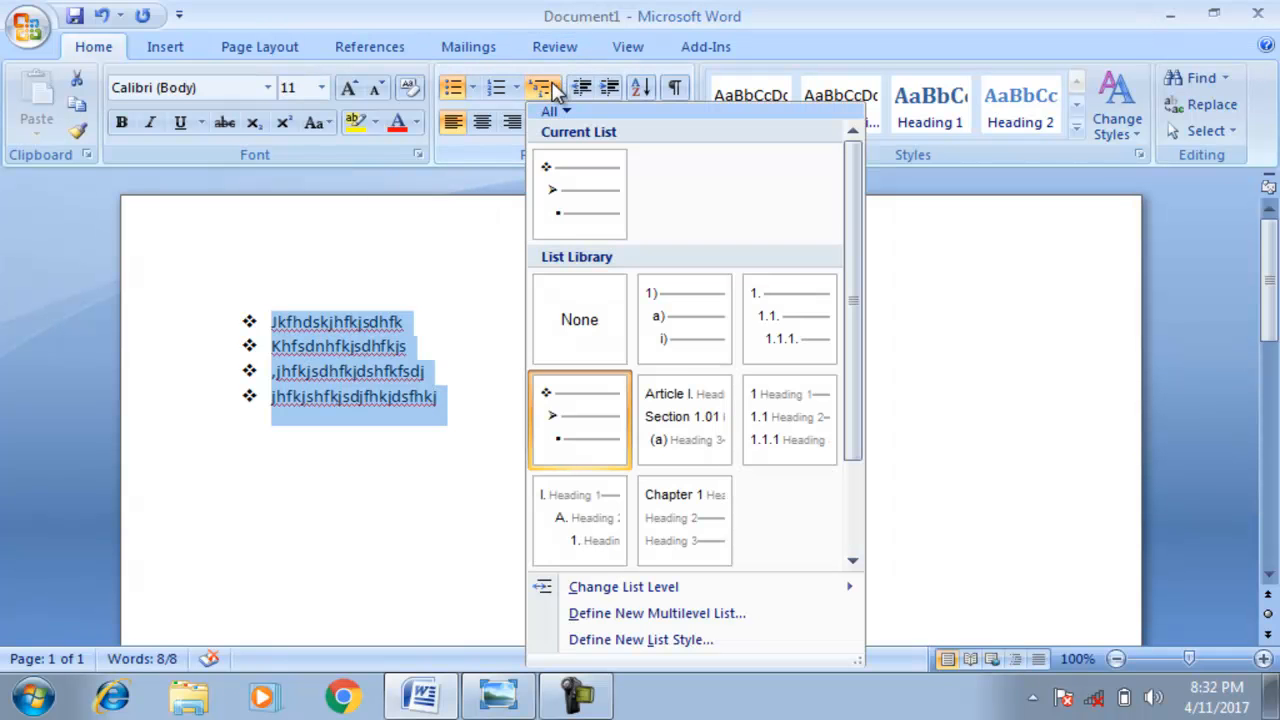
mouse_move(690, 465)
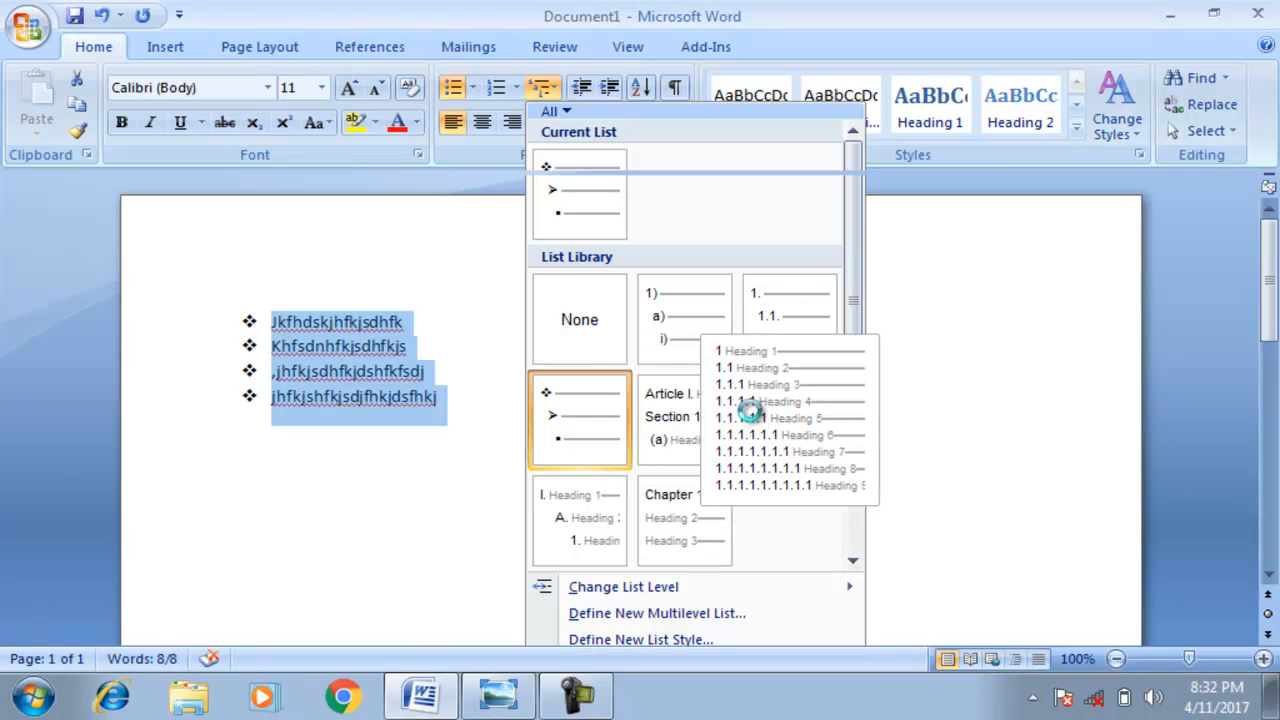
click(752, 418)
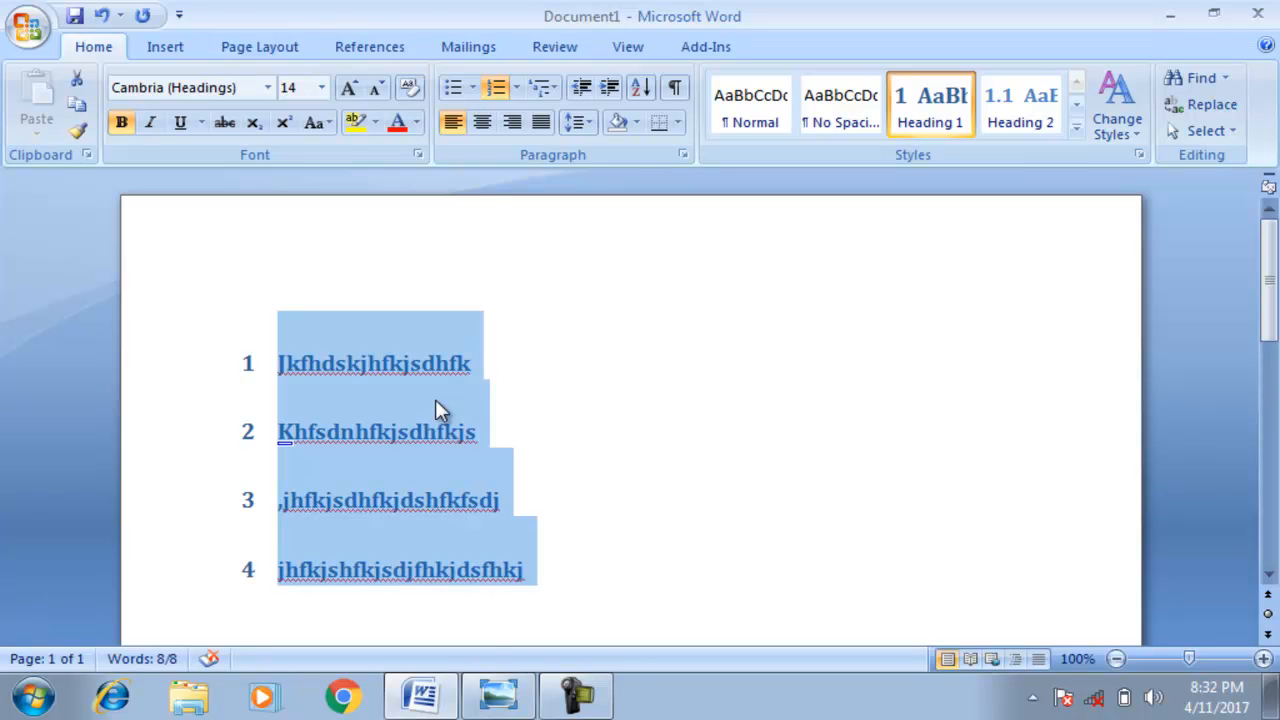
key(ctrl+z)
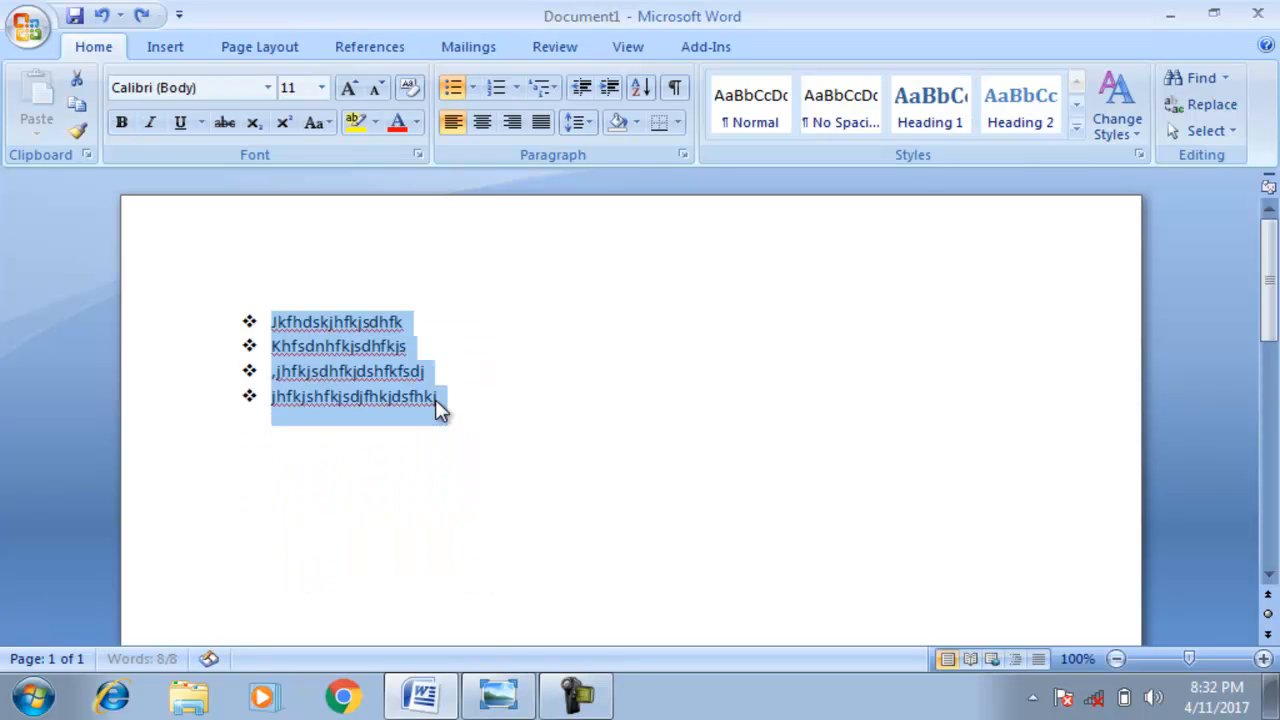
Increase the indent of the selected bulleted list by five levels
click(613, 86)
click(613, 86)
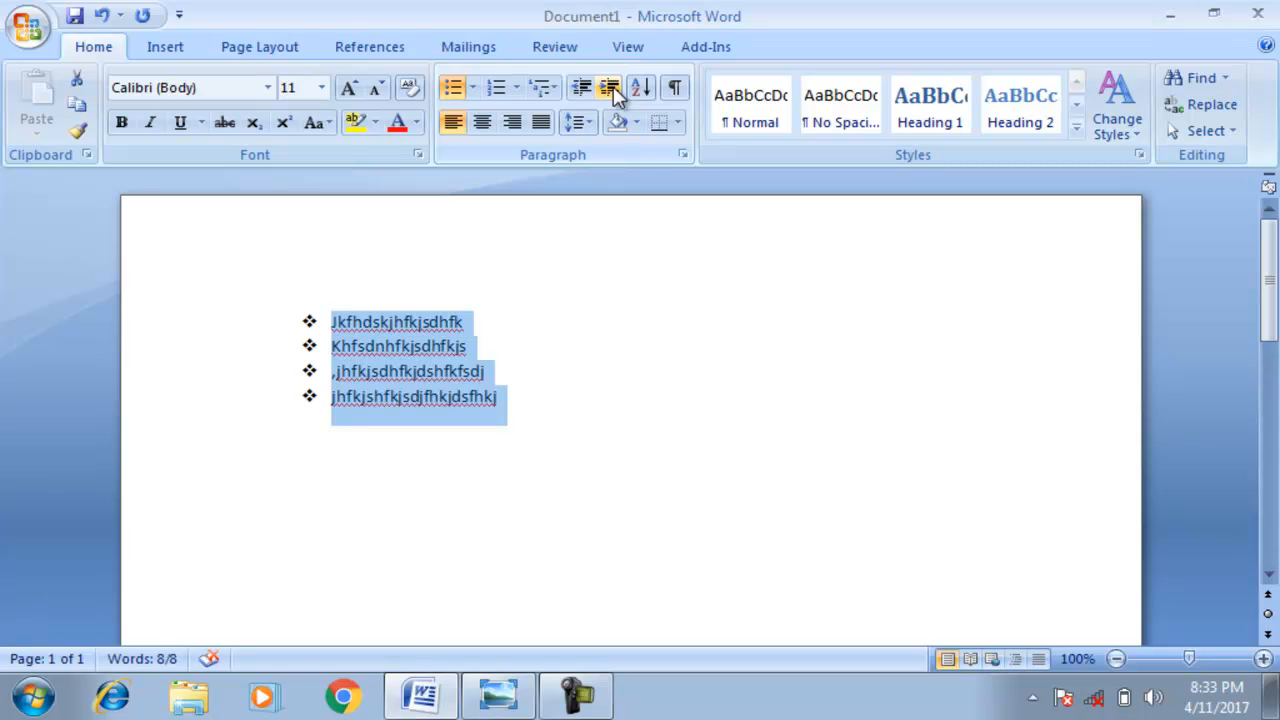
click(613, 86)
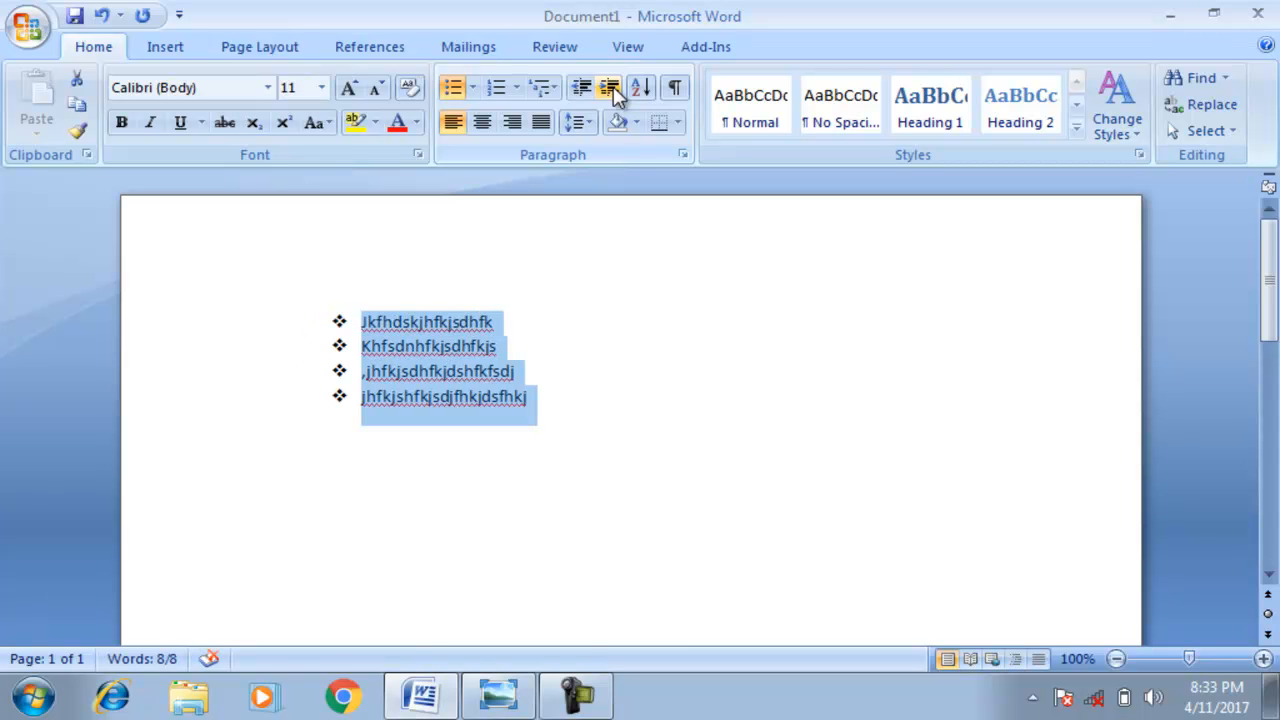
click(613, 86)
click(613, 86)
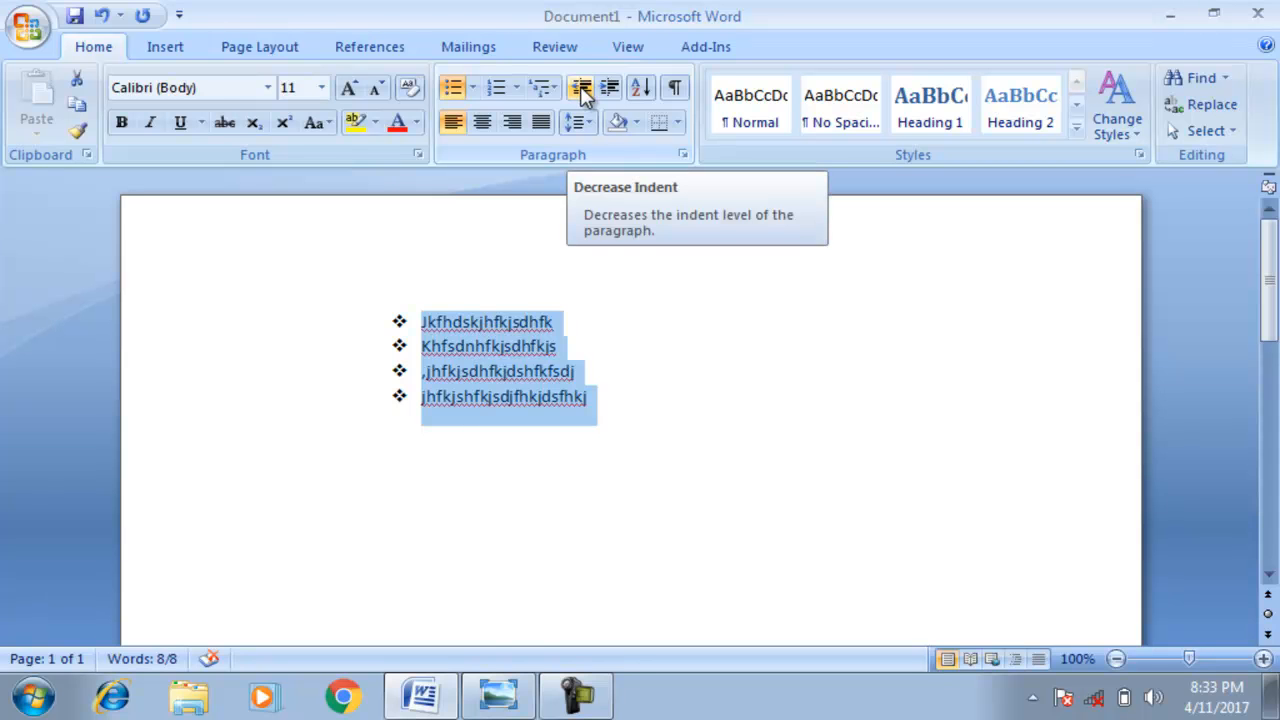
Decrease the list's indent repeatedly until it is back at the page margin
click(582, 89)
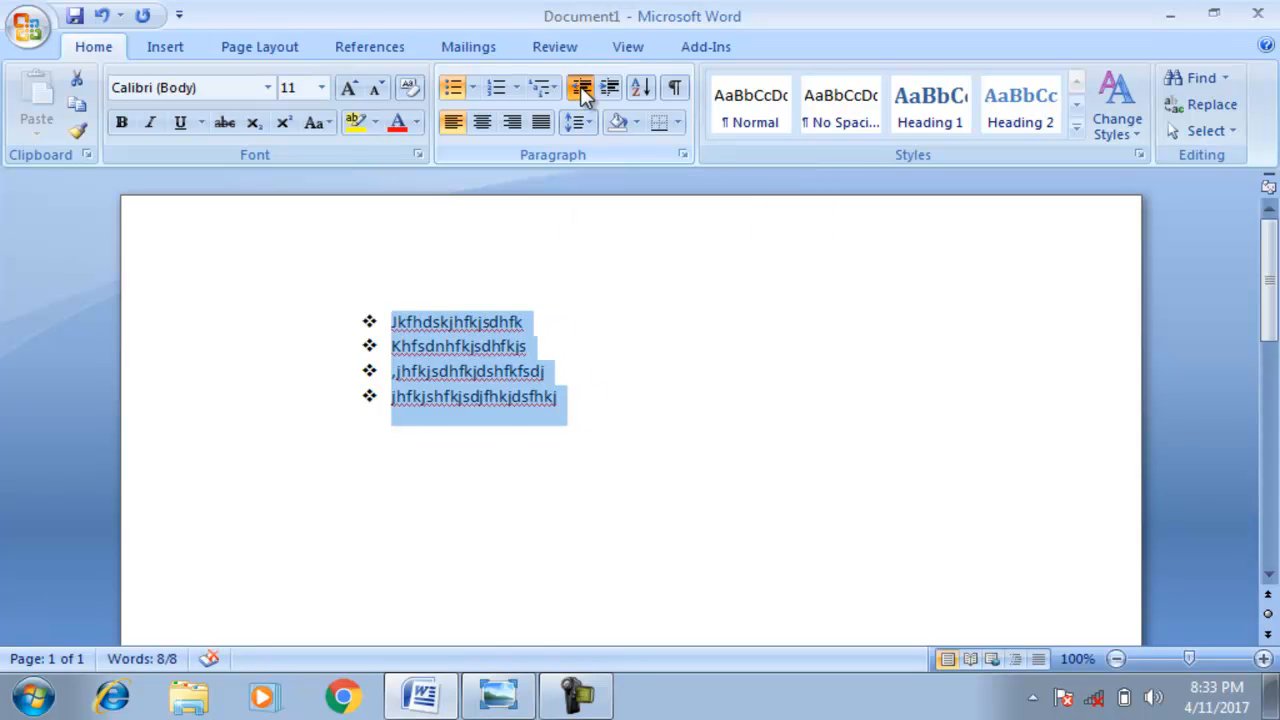
click(582, 89)
click(582, 89)
click(582, 89)
click(582, 89)
click(582, 89)
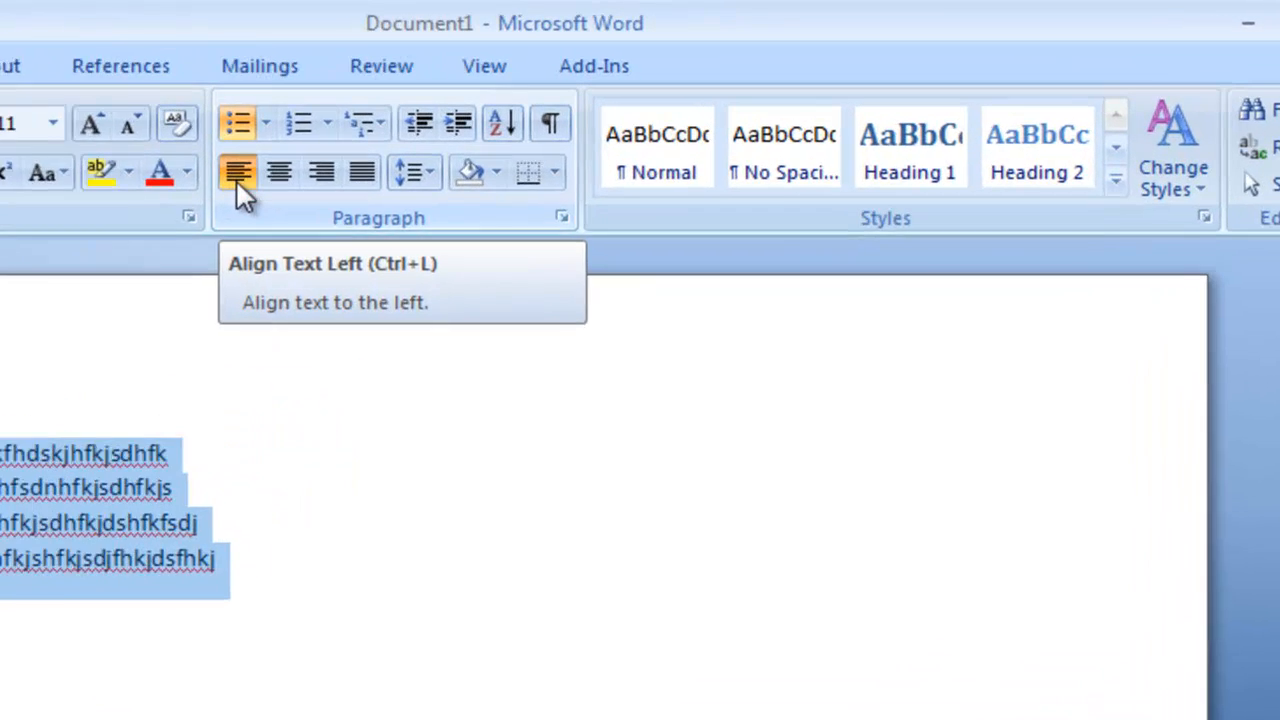
Try left, center and right alignment on the selected list, and finish with justified alignment
click(452, 124)
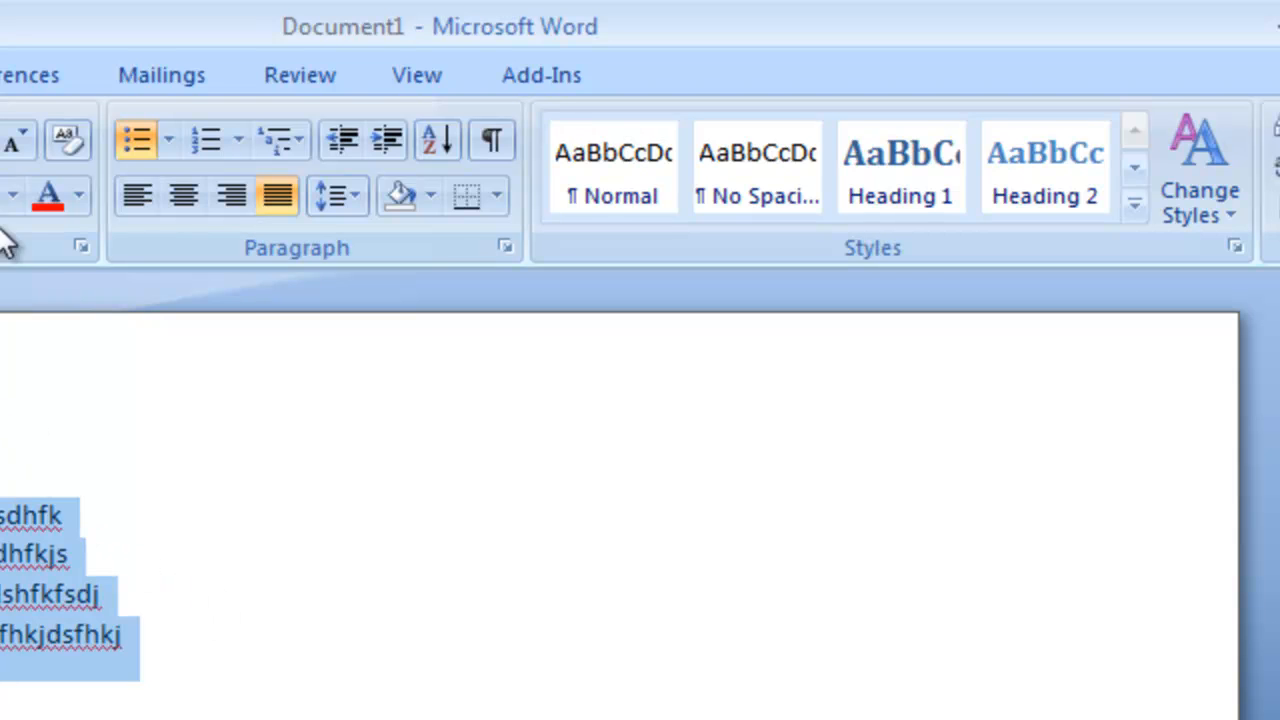
click(137, 205)
click(130, 198)
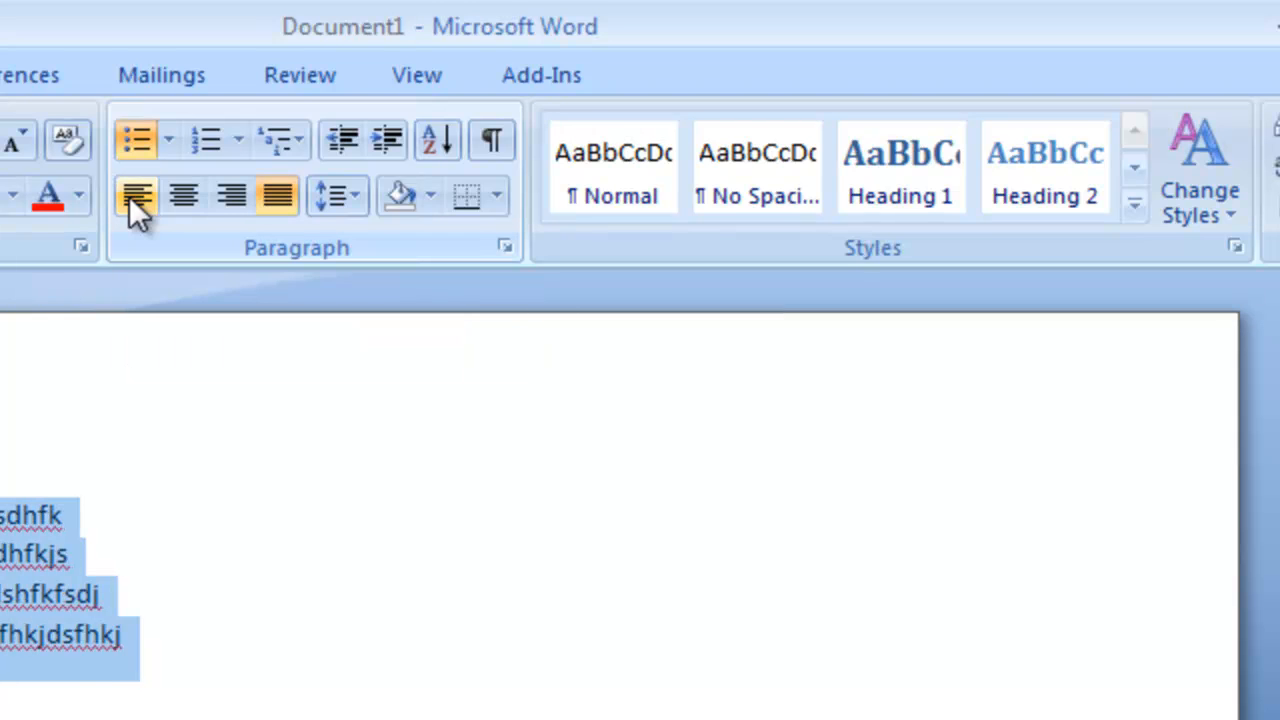
click(191, 194)
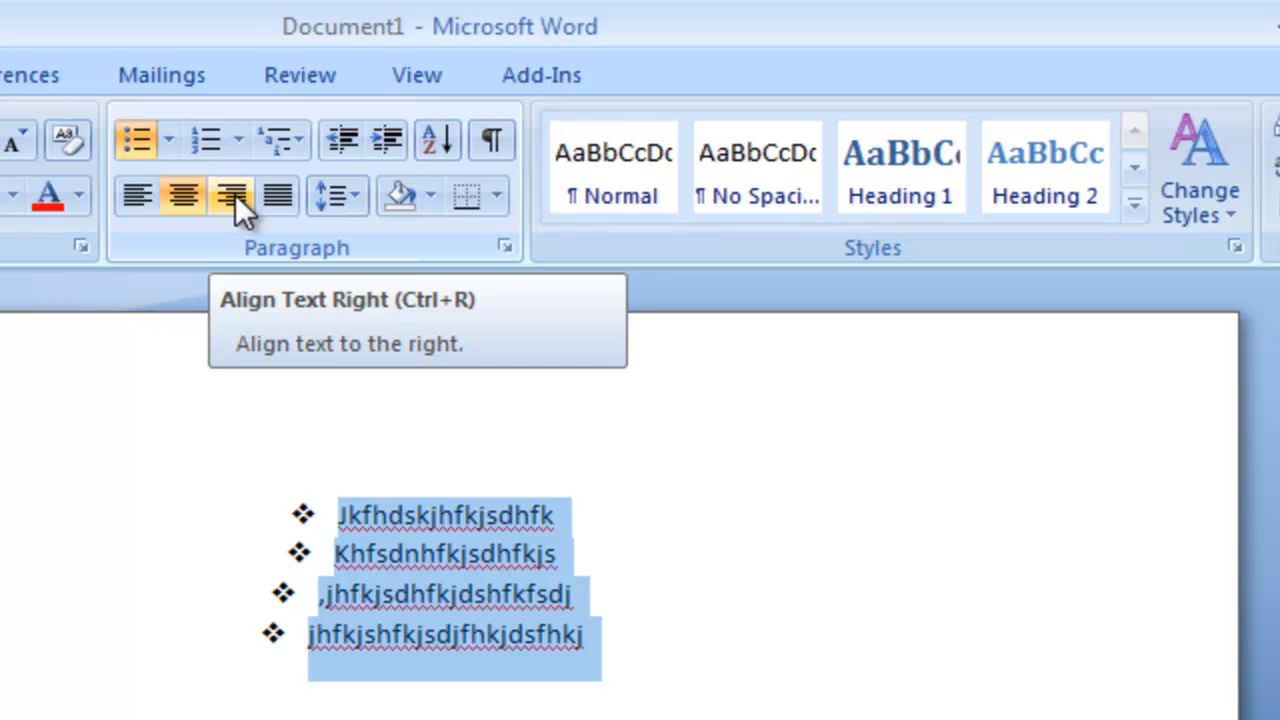
click(233, 194)
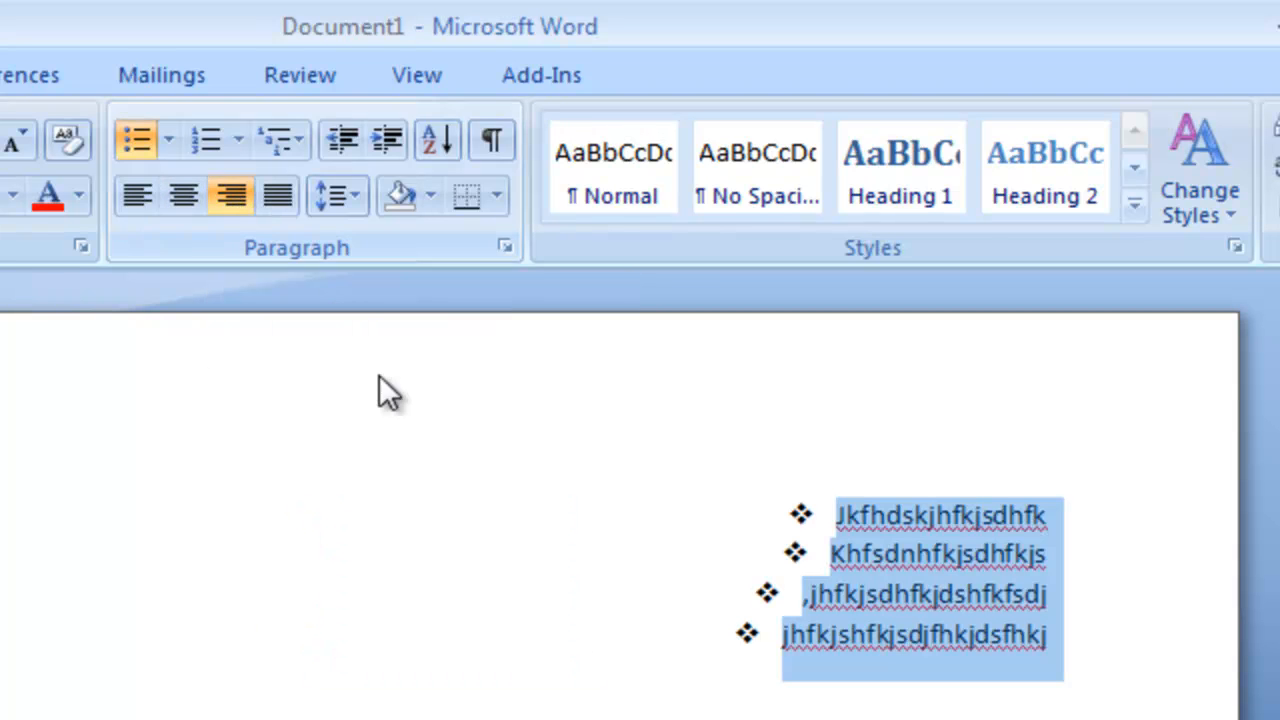
click(278, 196)
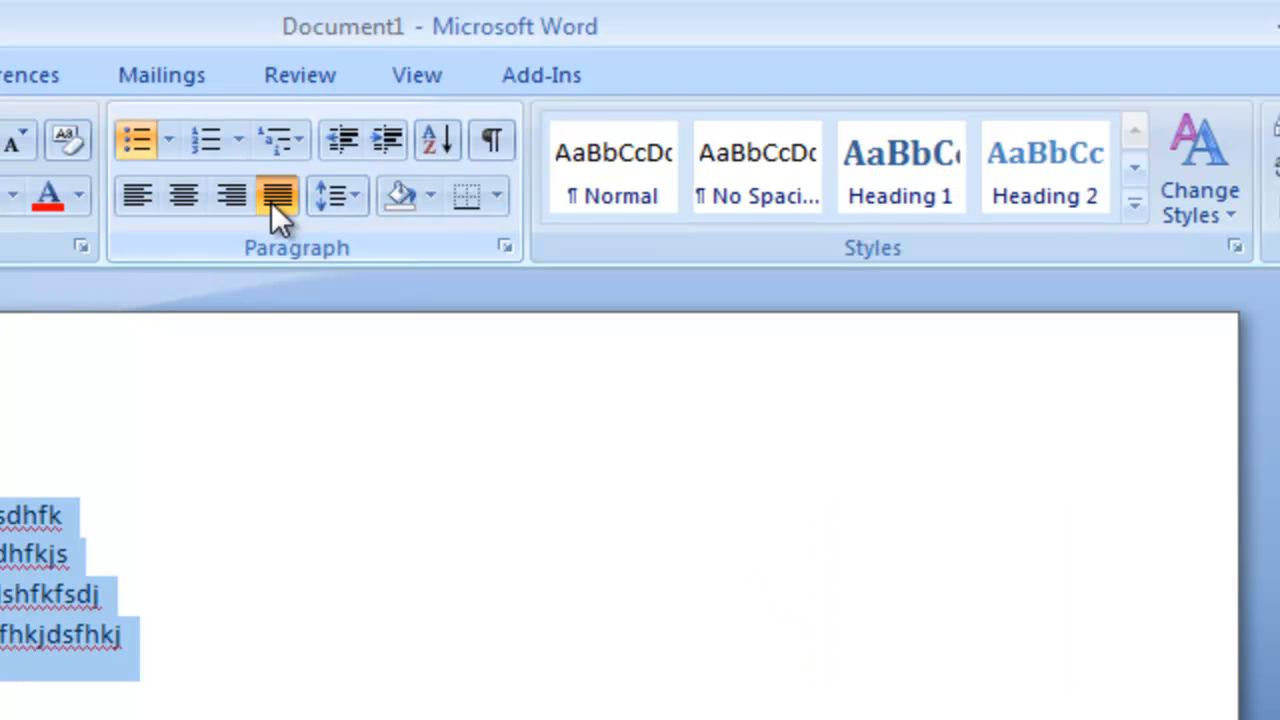
Extend the first list item with random text up to the page's edge, and append more sample text to the second item
click(71, 515)
text(ekrfnkewhkfhekjfhkyfj)
text(ryfjdshgj)
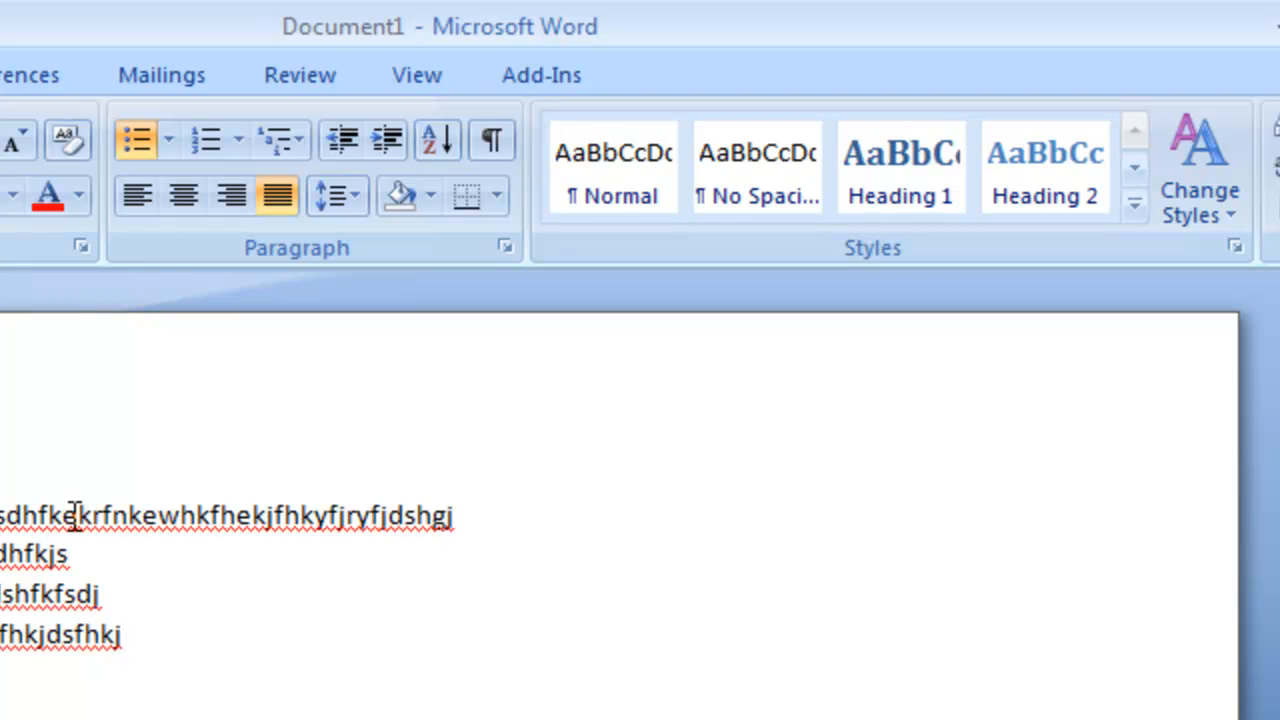
text(hsdjgh,sdjgnkhgkhgkj sjdfb jhf kjrtihrku  jdf)
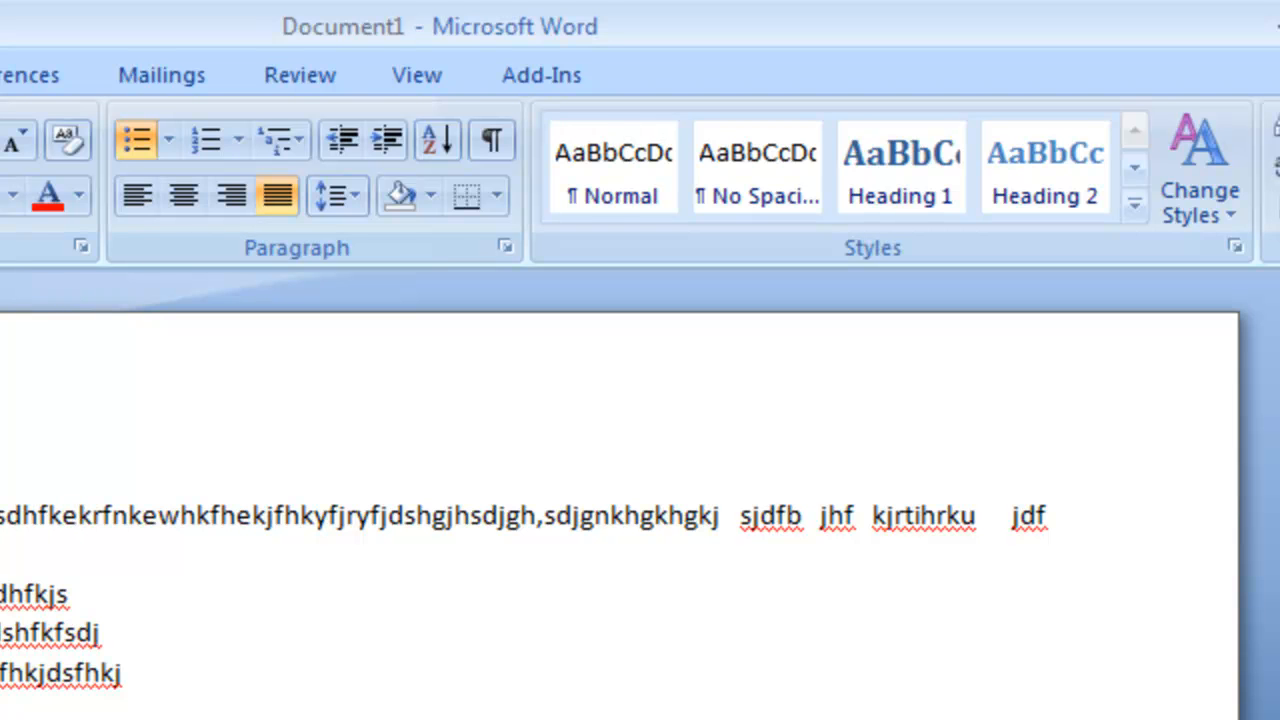
click(87, 590)
text(s kfjnewuiwu fiuroiusrirufgoier)
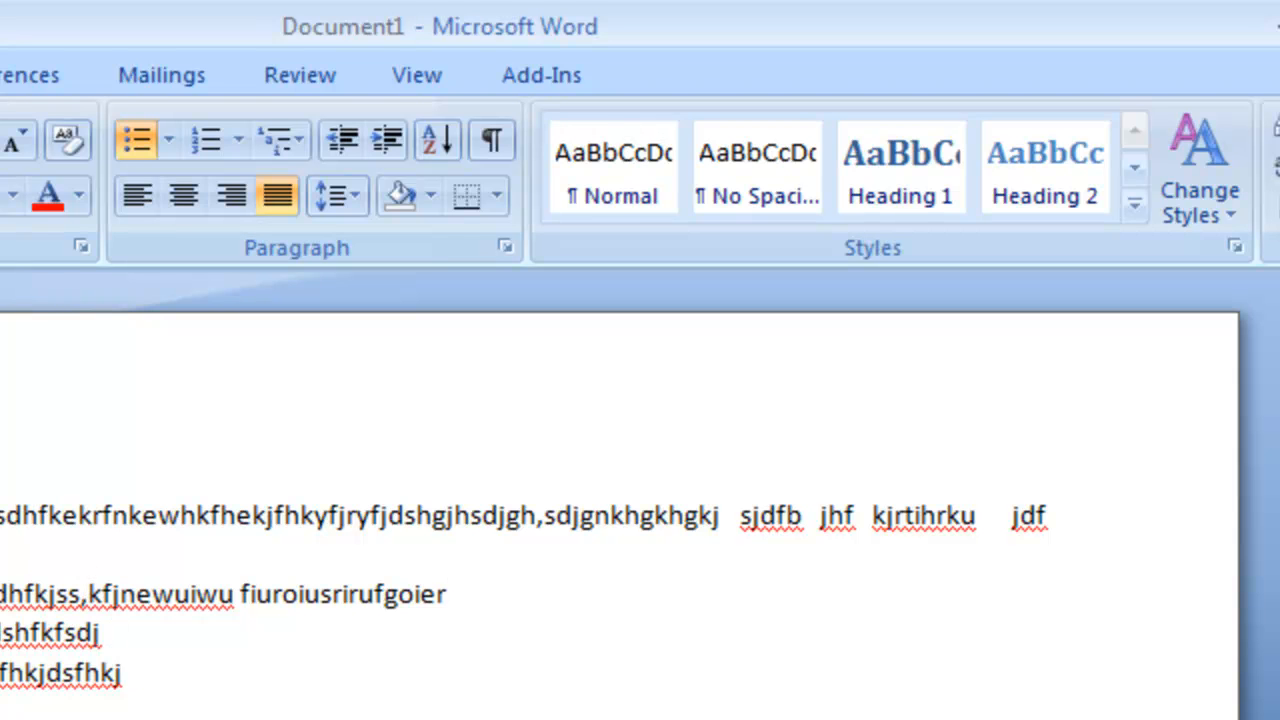
Merge all the list items into one continuous paragraph by removing the breaks between them, and insert a space inside its last long word
key(BackSpace)
key(BackSpace)
key(BackSpace)
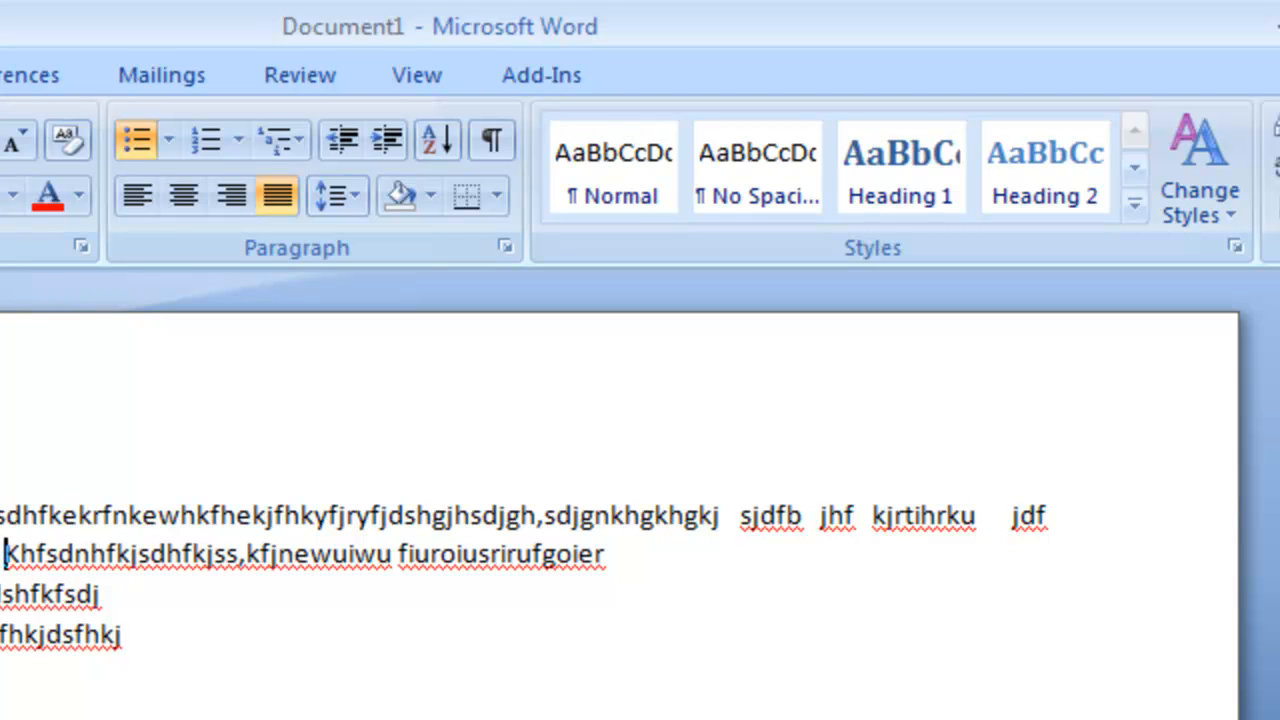
key(BackSpace)
key(BackSpace)
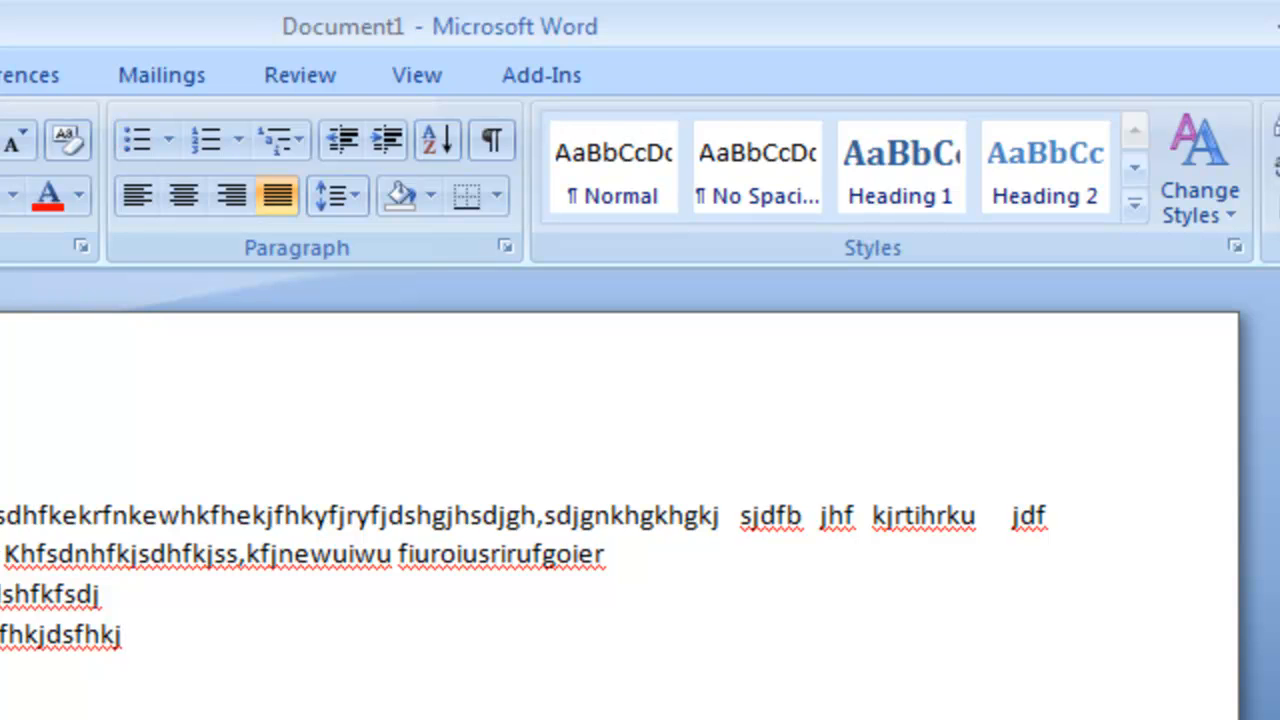
key(BackSpace)
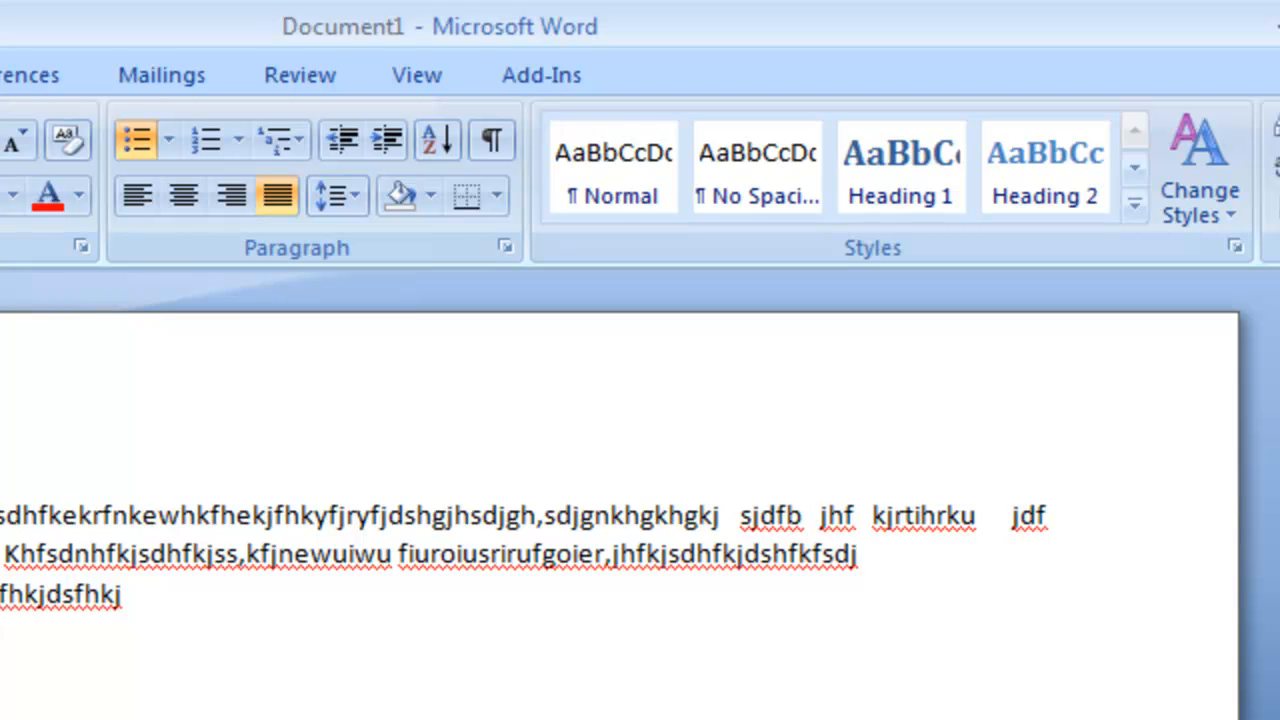
text(,)
key(BackSpace)
key(BackSpace)
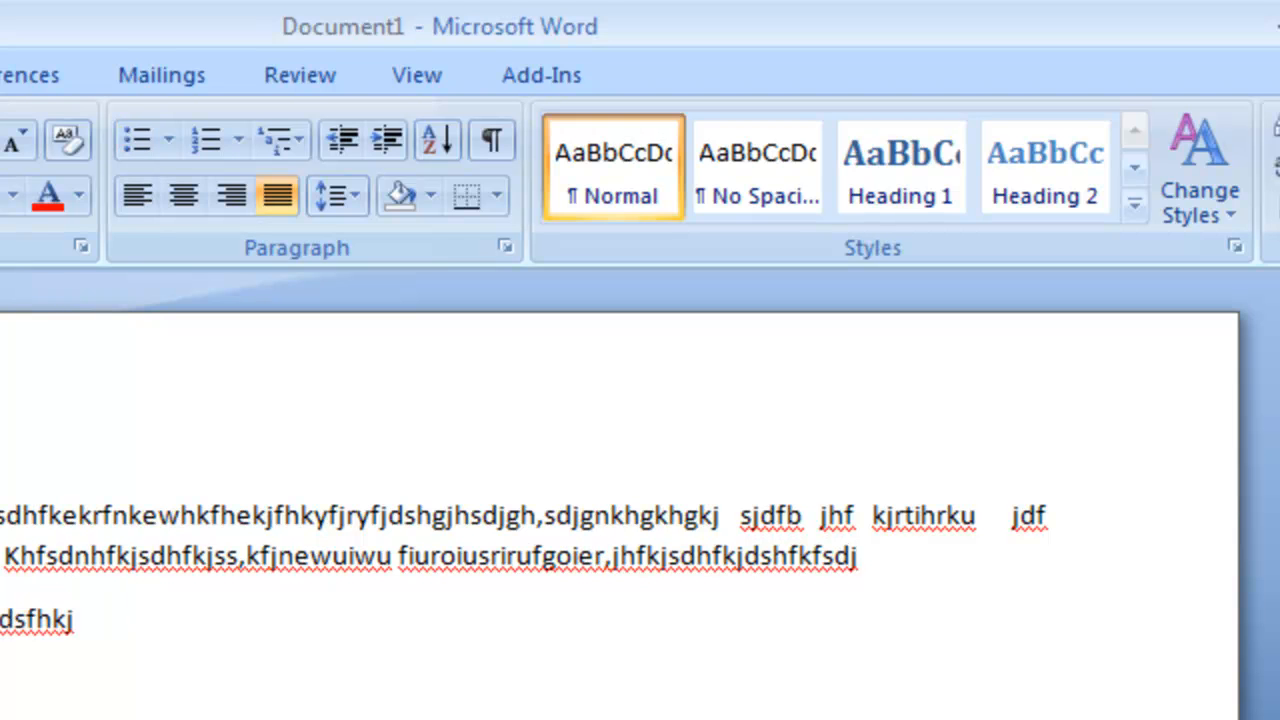
key(BackSpace)
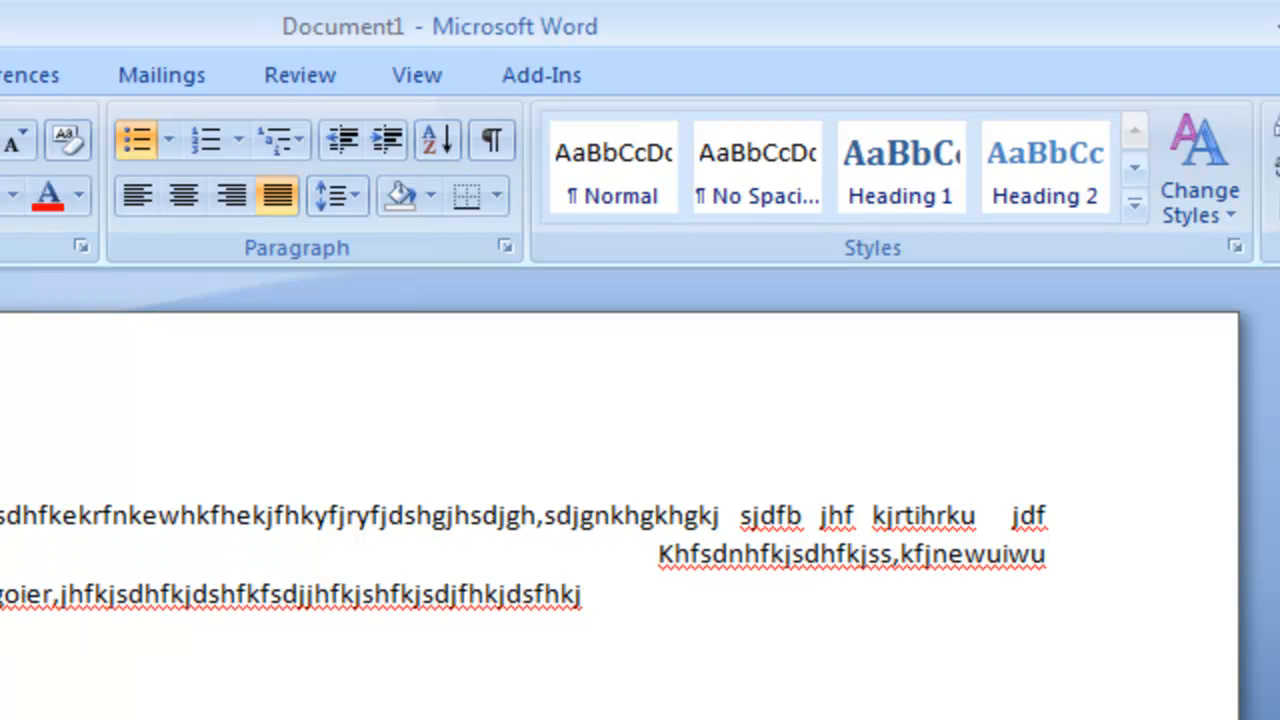
key(BackSpace)
key(BackSpace)
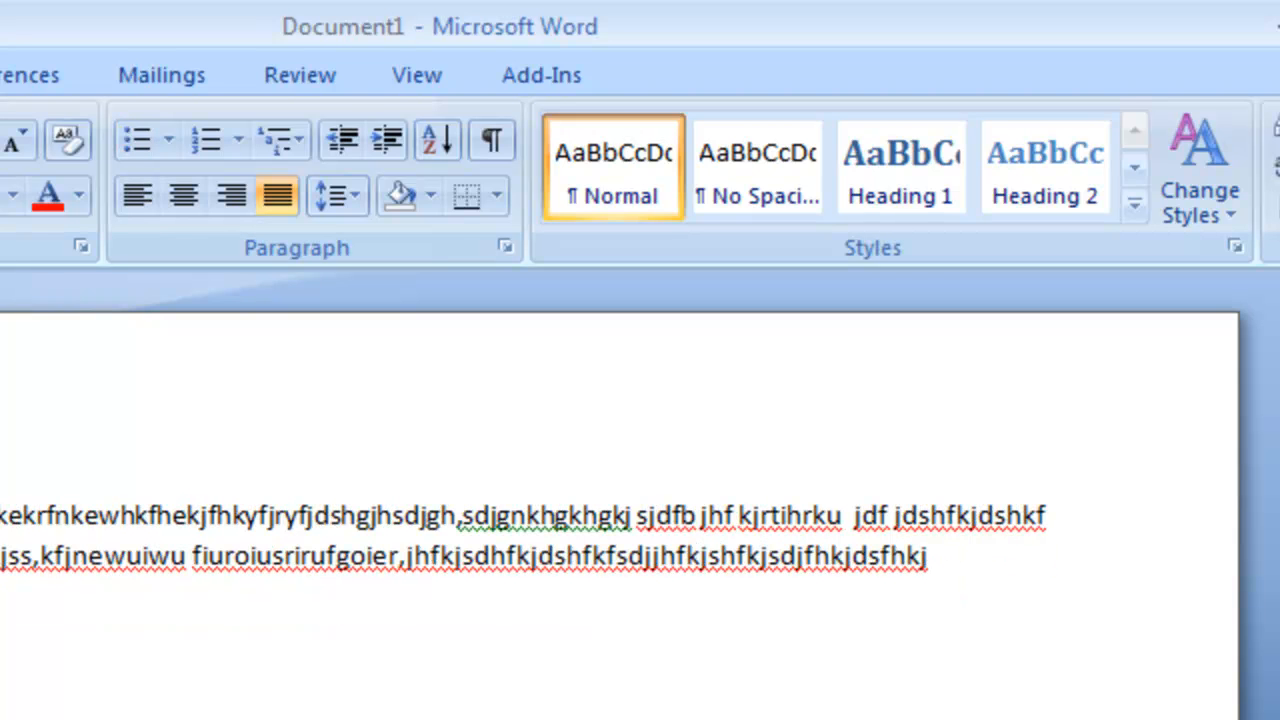
click(612, 552)
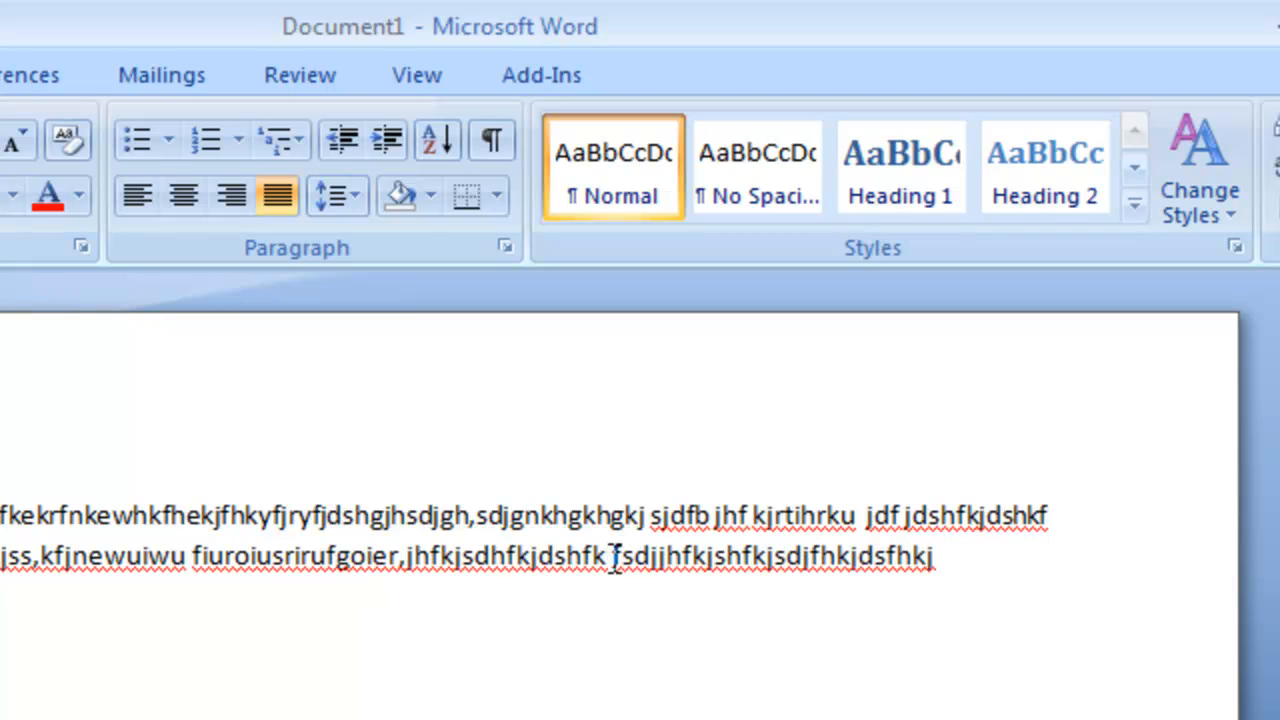
Append random sample text to the end of the paragraph until it continues onto a third line
click(948, 557)
text(skflmsdi)
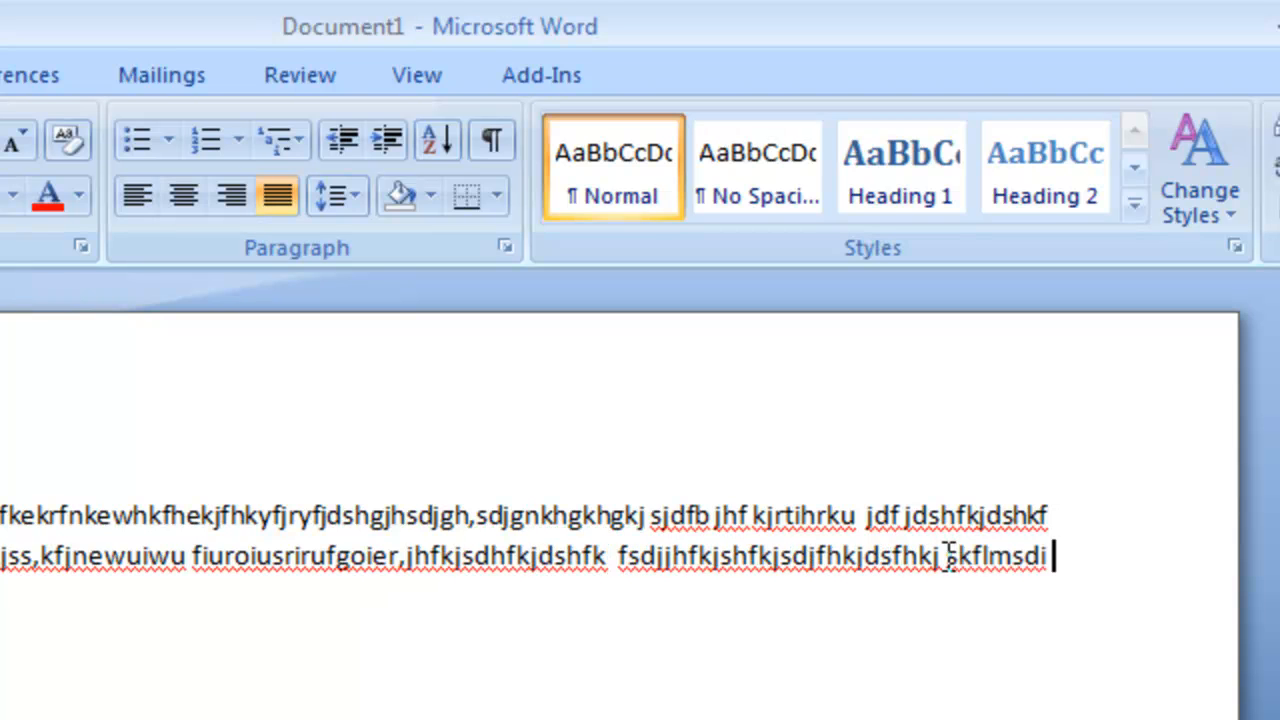
text( k.sd)
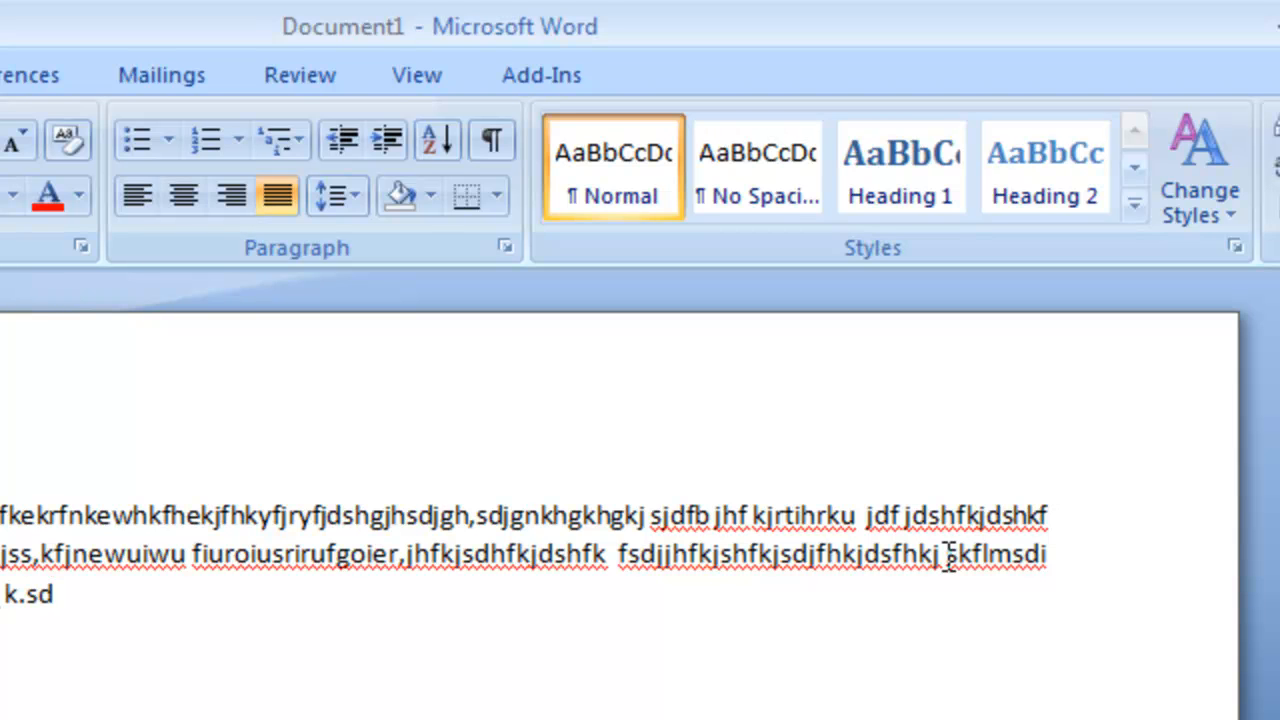
text( k hckdjhf l h fkh)
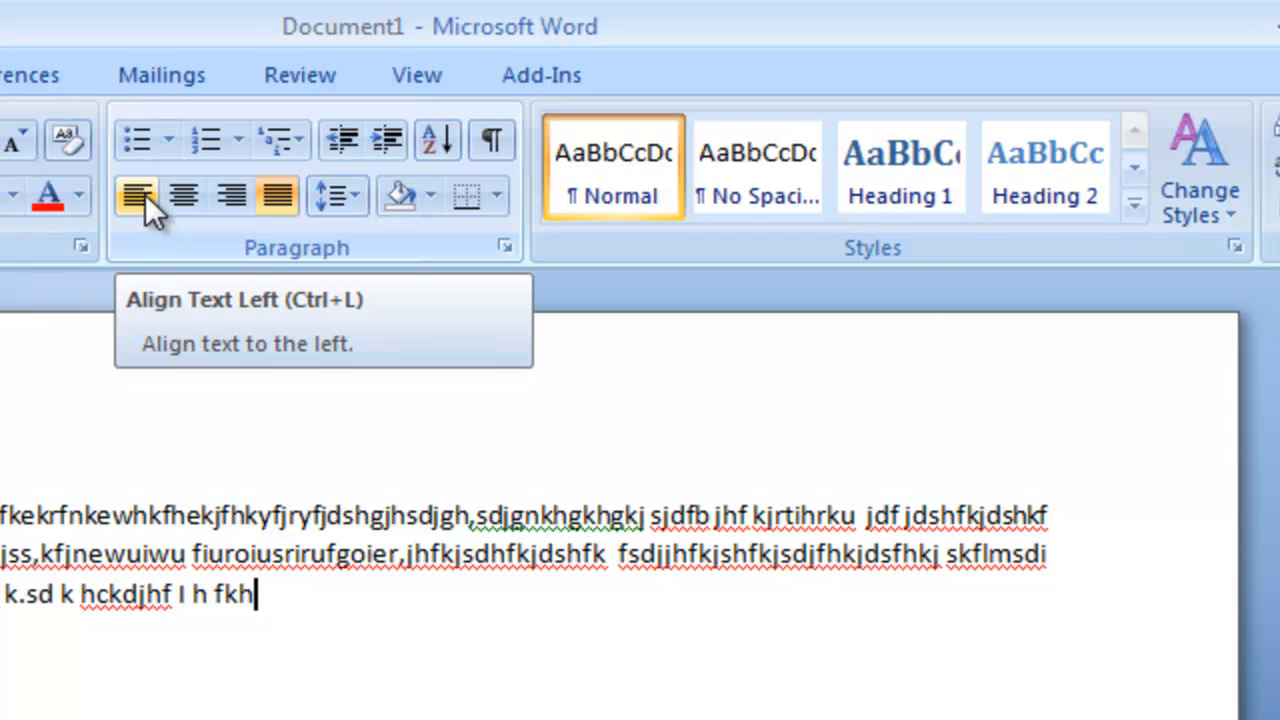
Select the whole paragraph, try left, center and right alignment on it, and finish with justified alignment
drag(290, 617, 2, 505)
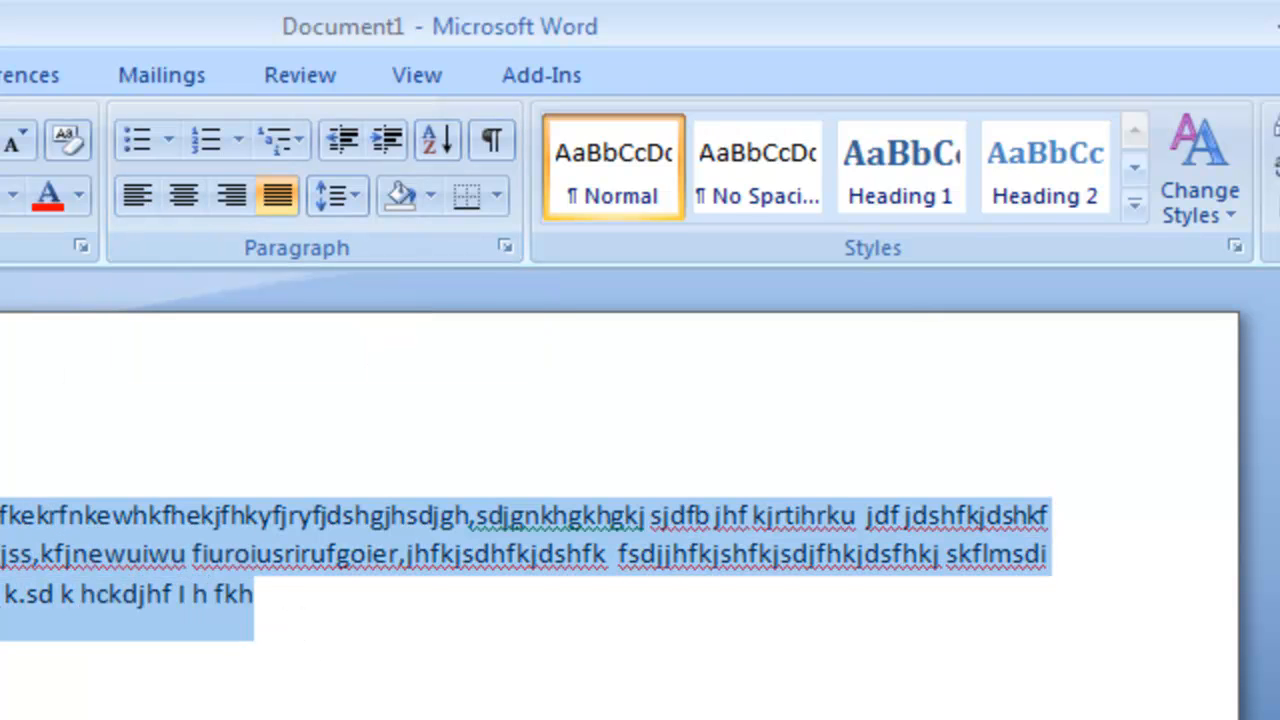
click(143, 186)
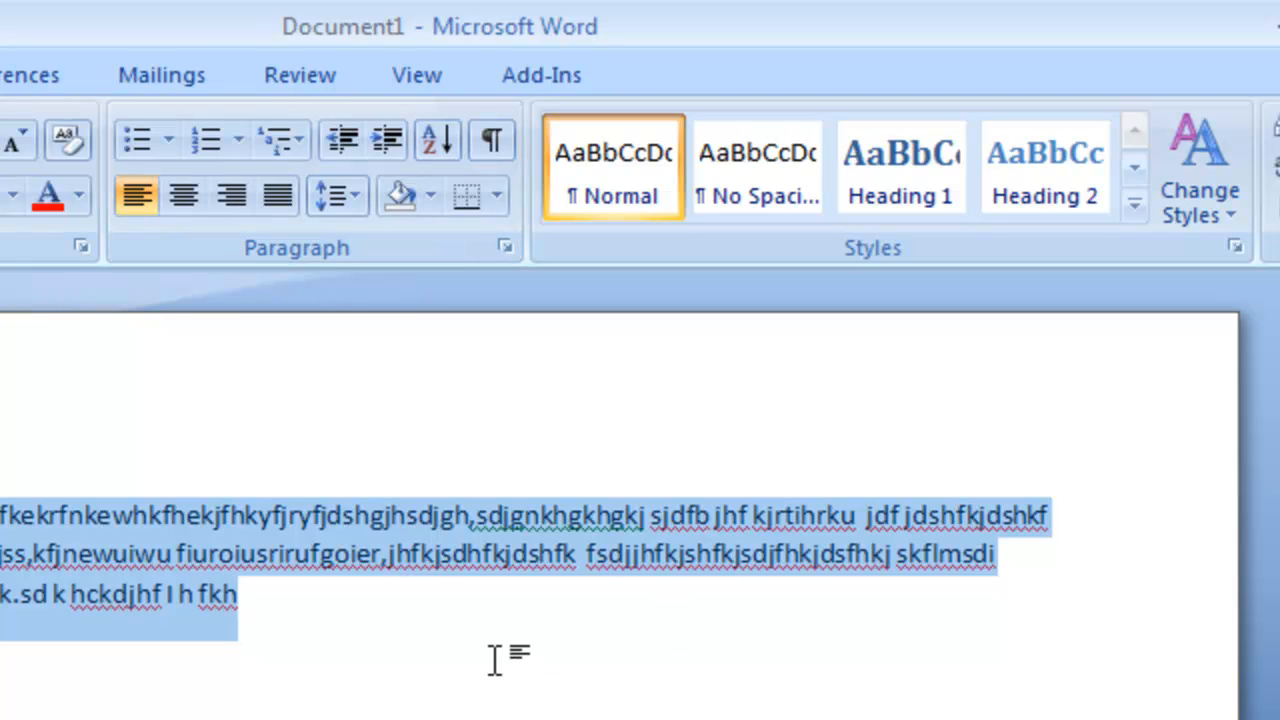
click(186, 200)
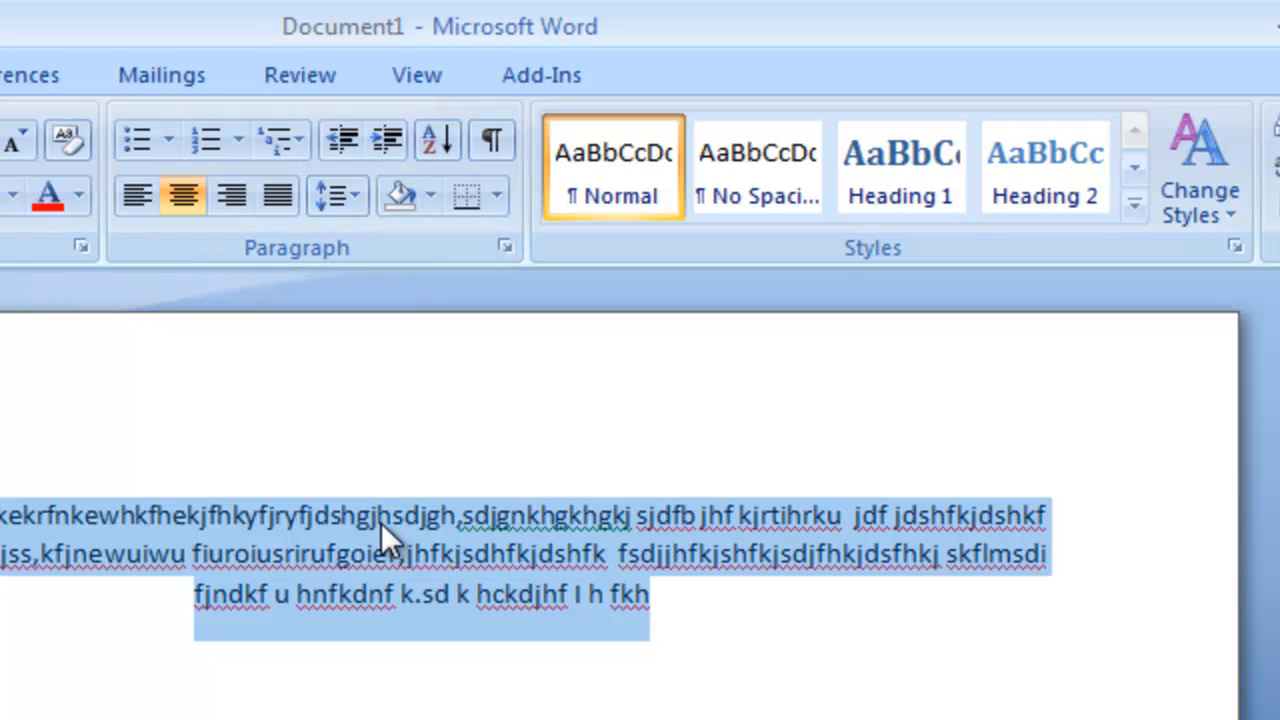
click(235, 192)
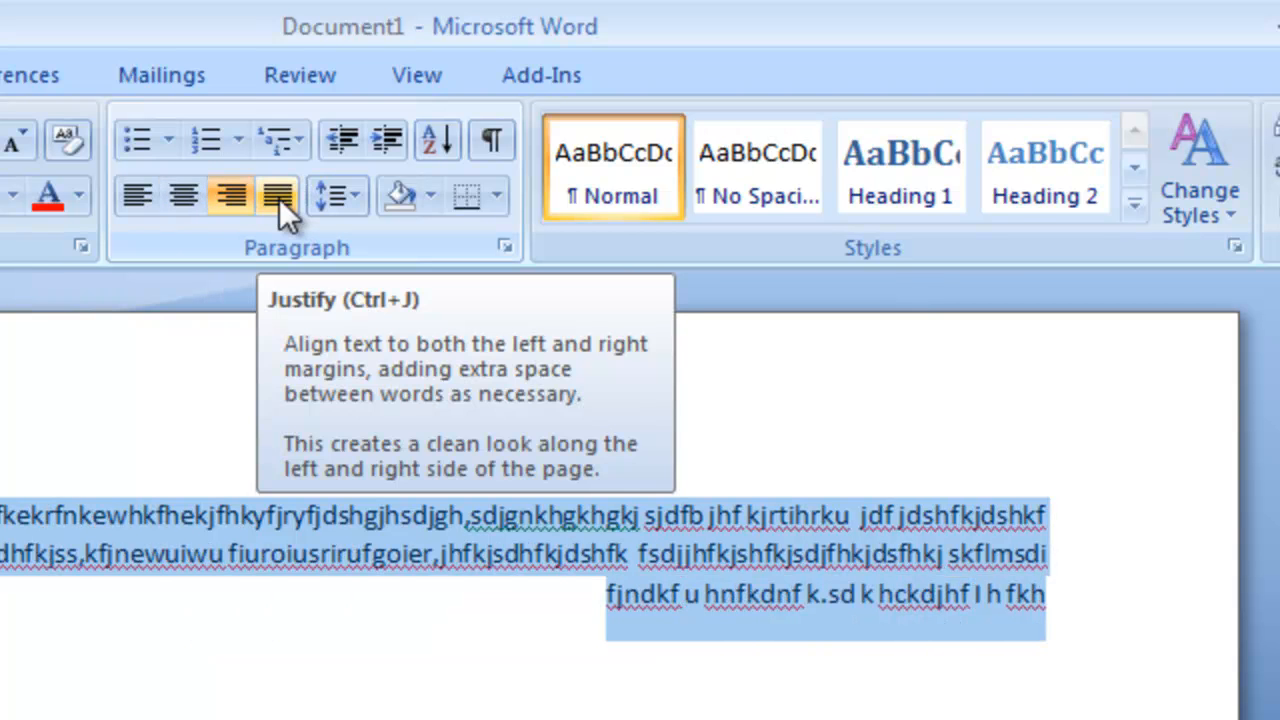
click(279, 198)
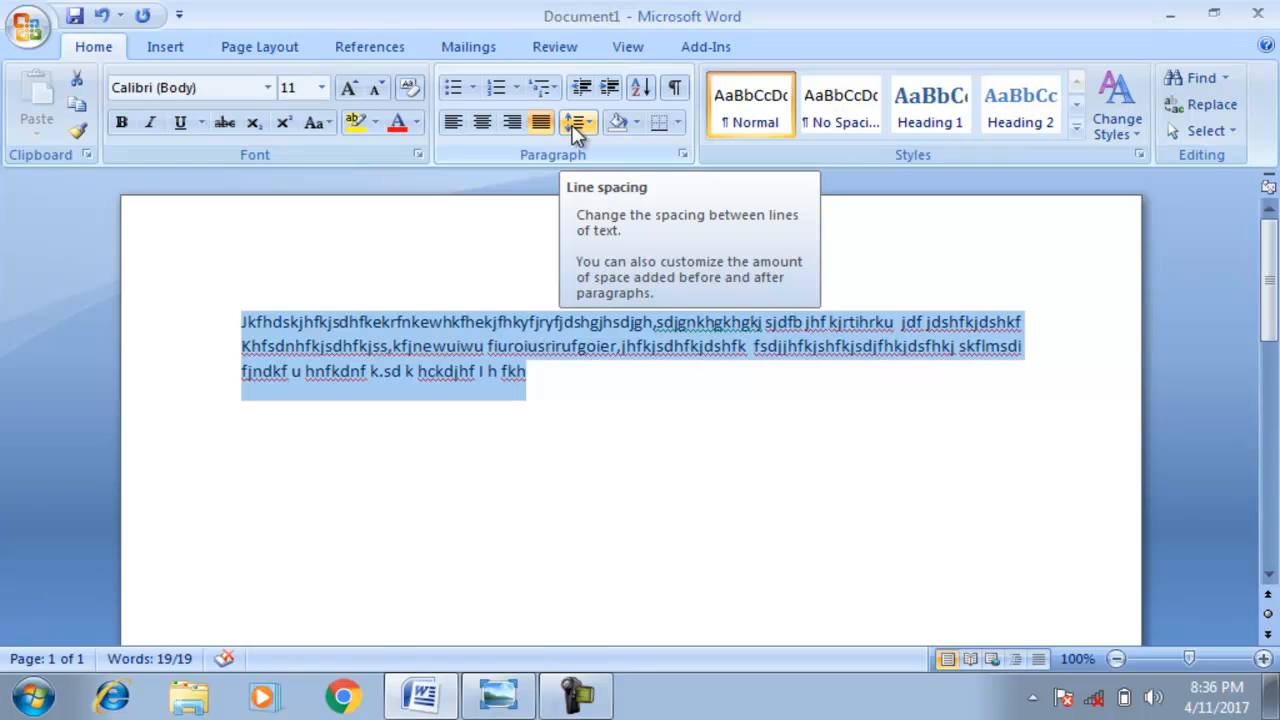
Try line spacing of 1.5 and 2.5 on the selected paragraph, and finish with 1.0
click(577, 130)
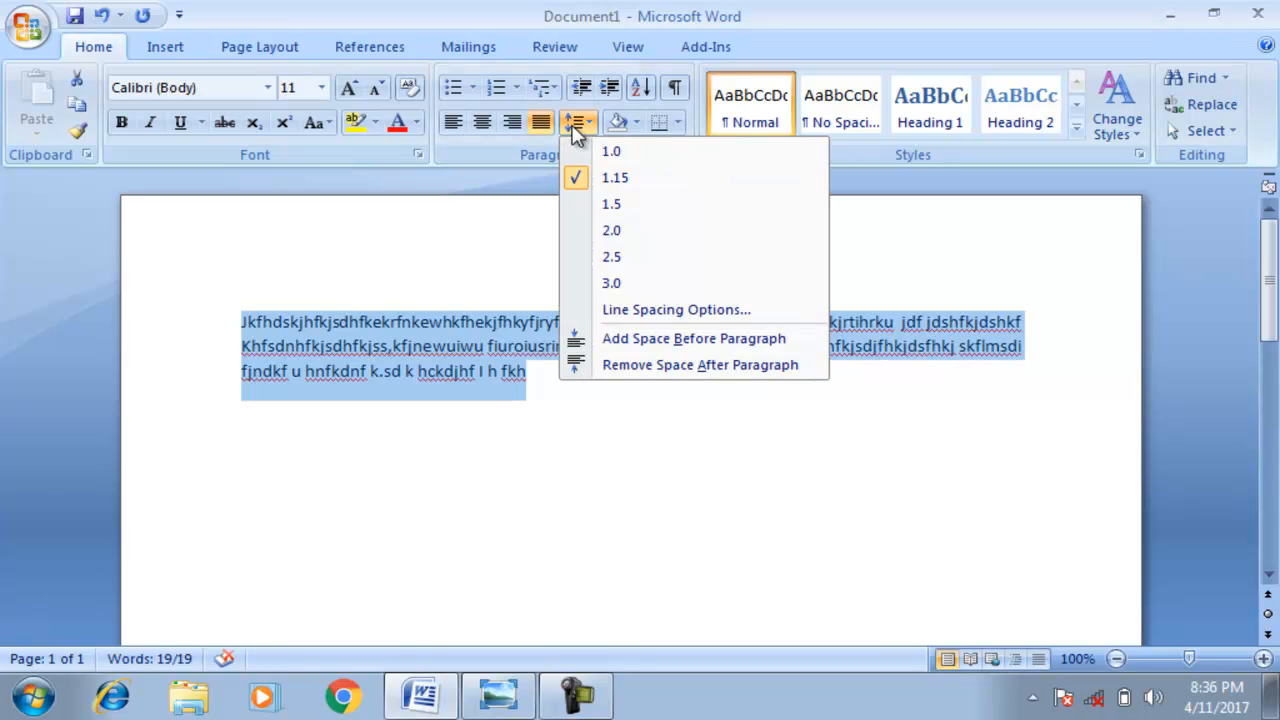
click(604, 205)
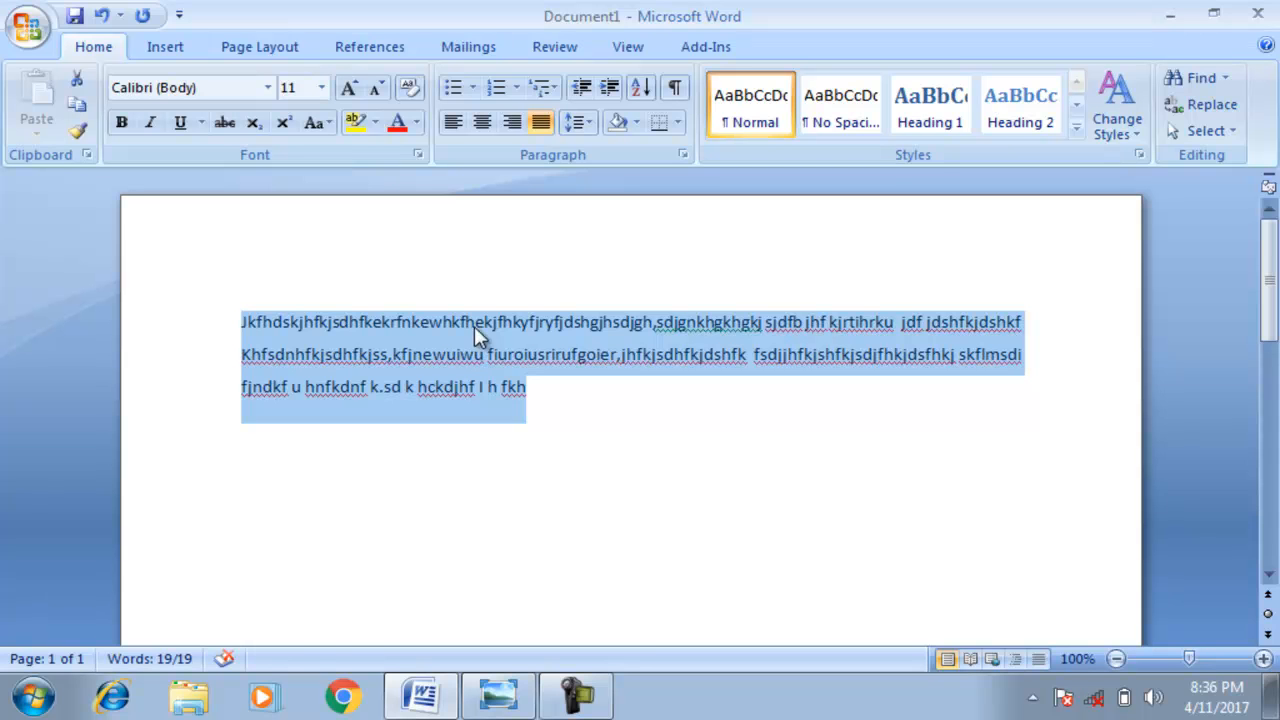
click(593, 128)
click(603, 259)
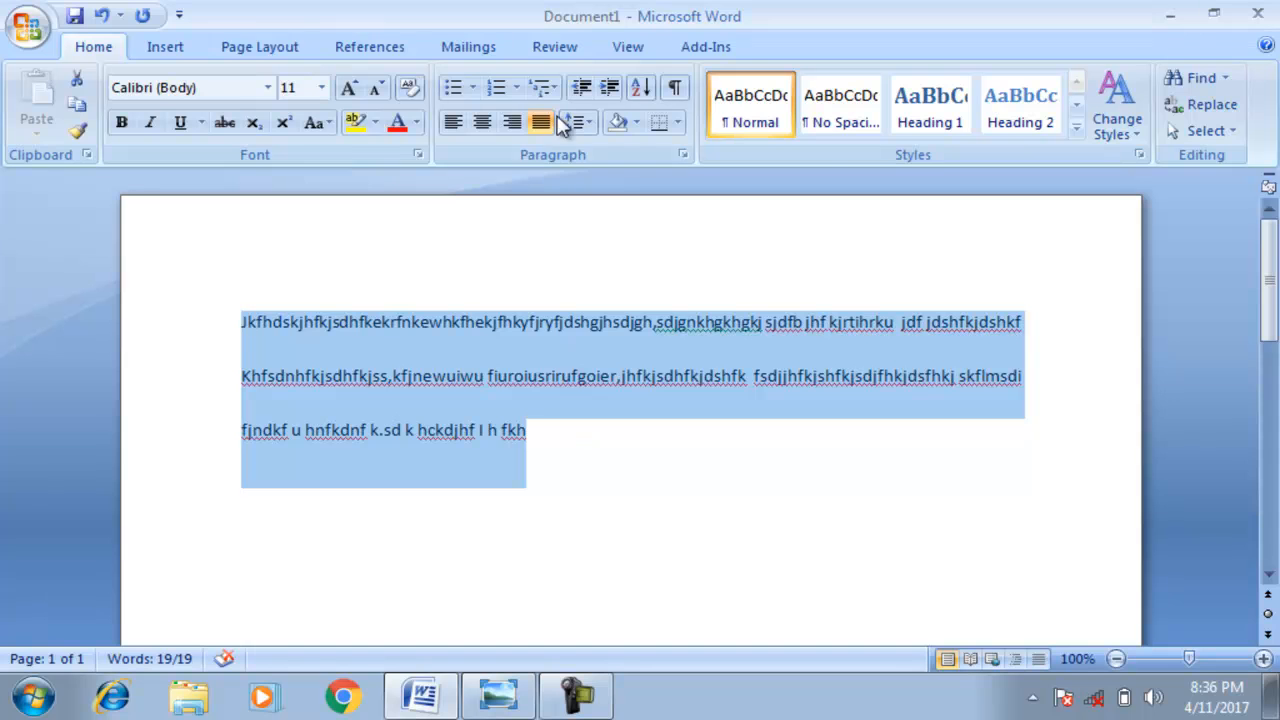
click(588, 121)
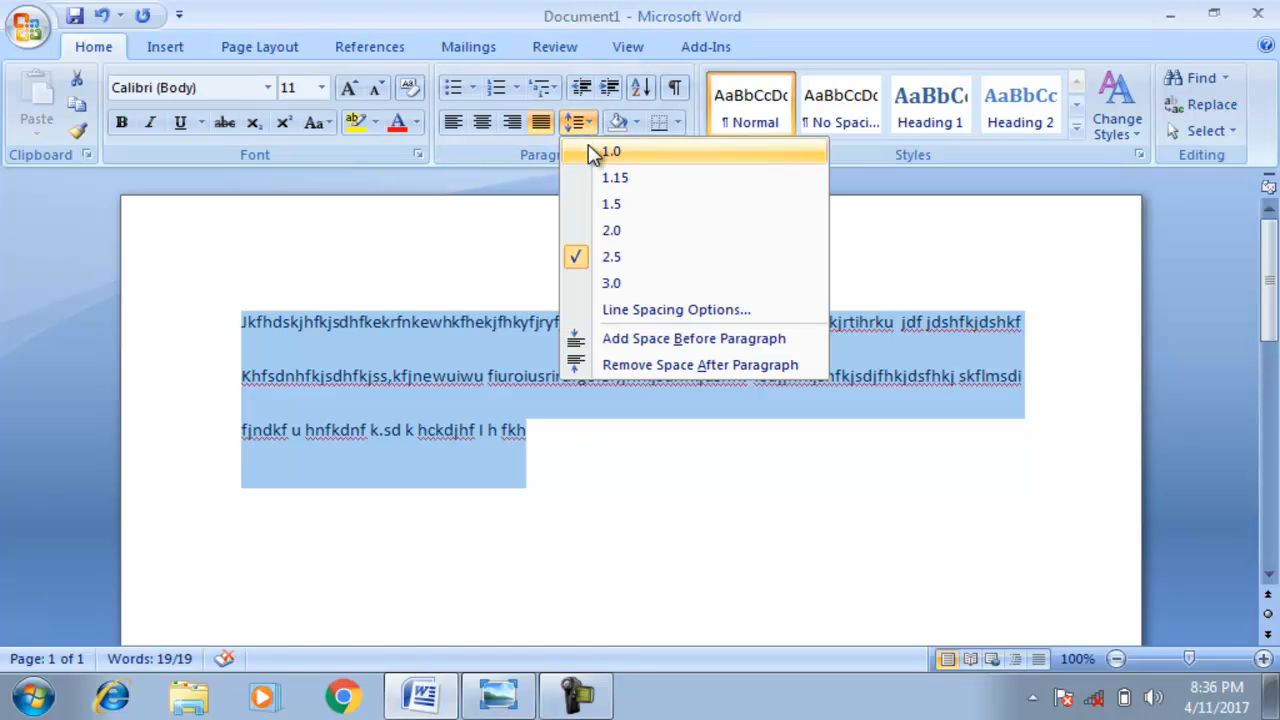
click(589, 147)
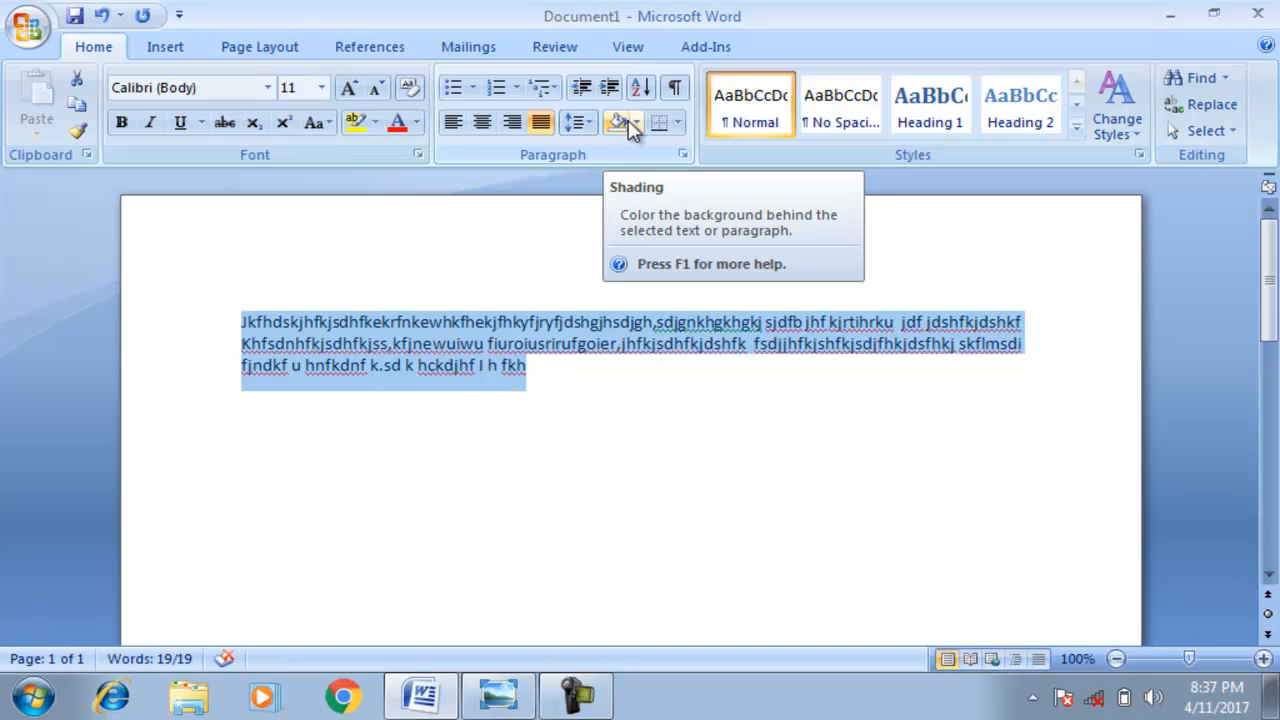
Select all the text in the document and shade its background light red
click(574, 383)
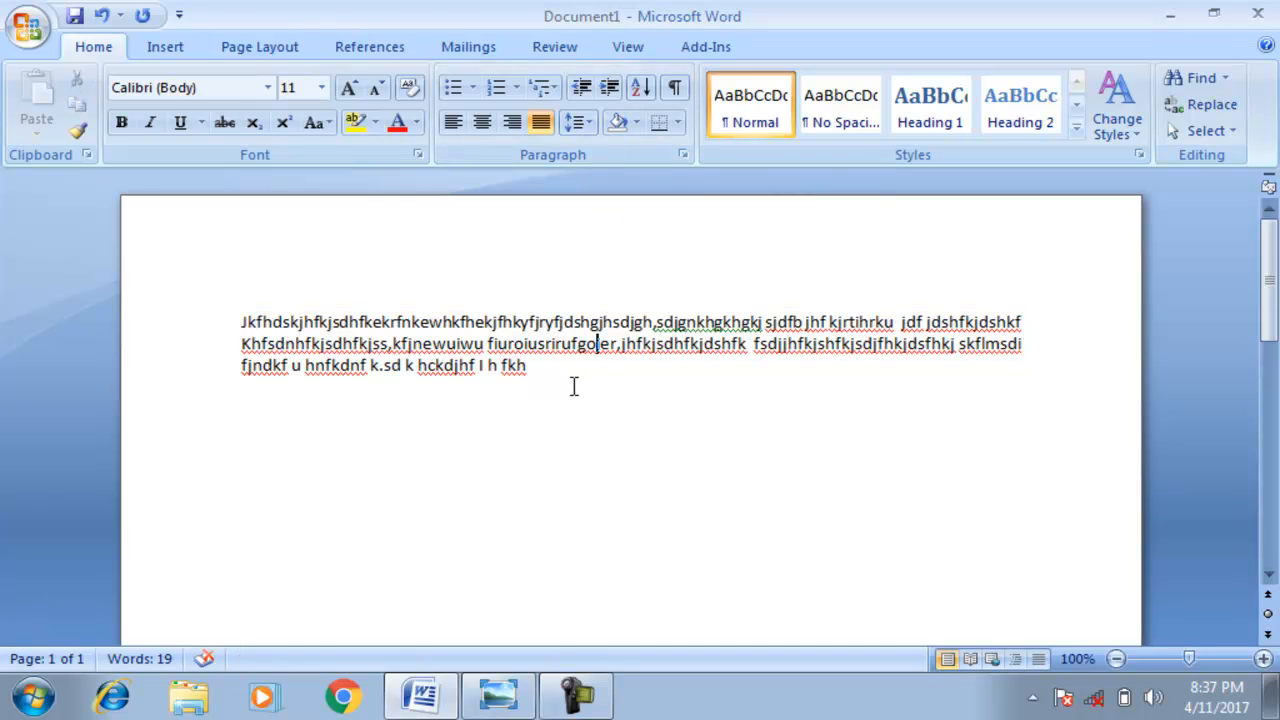
key(ctrl+a)
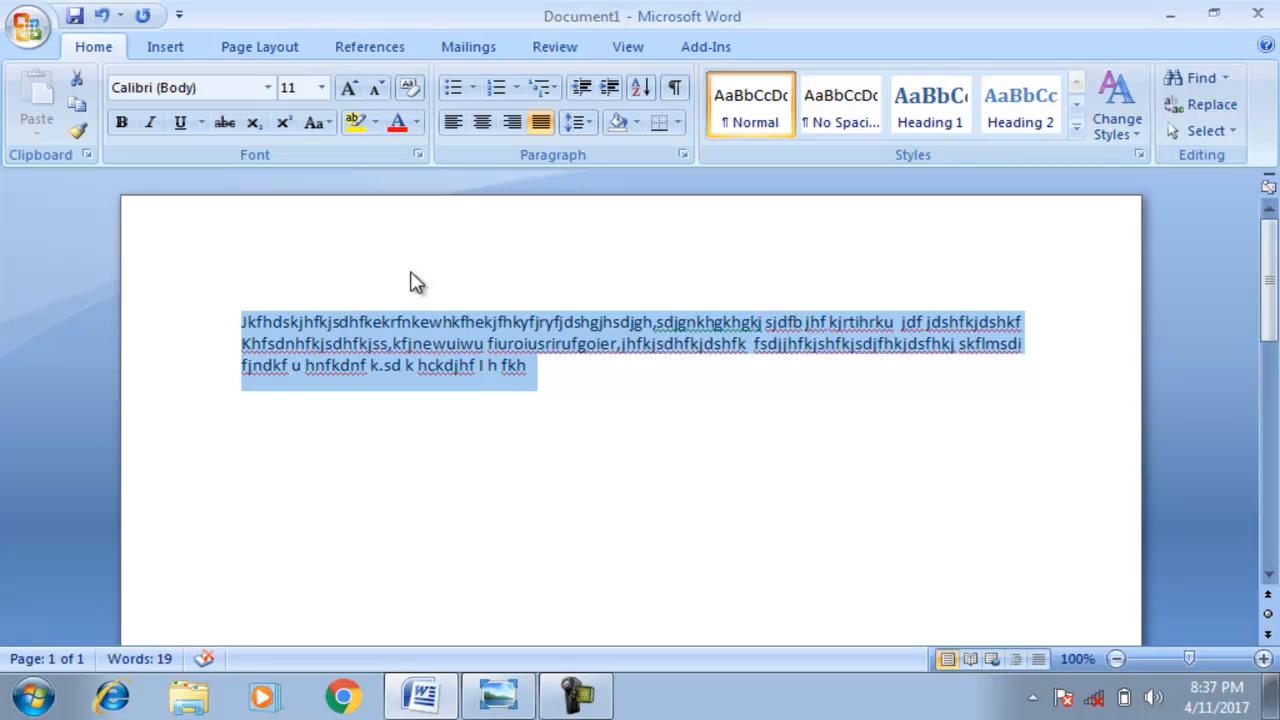
click(643, 124)
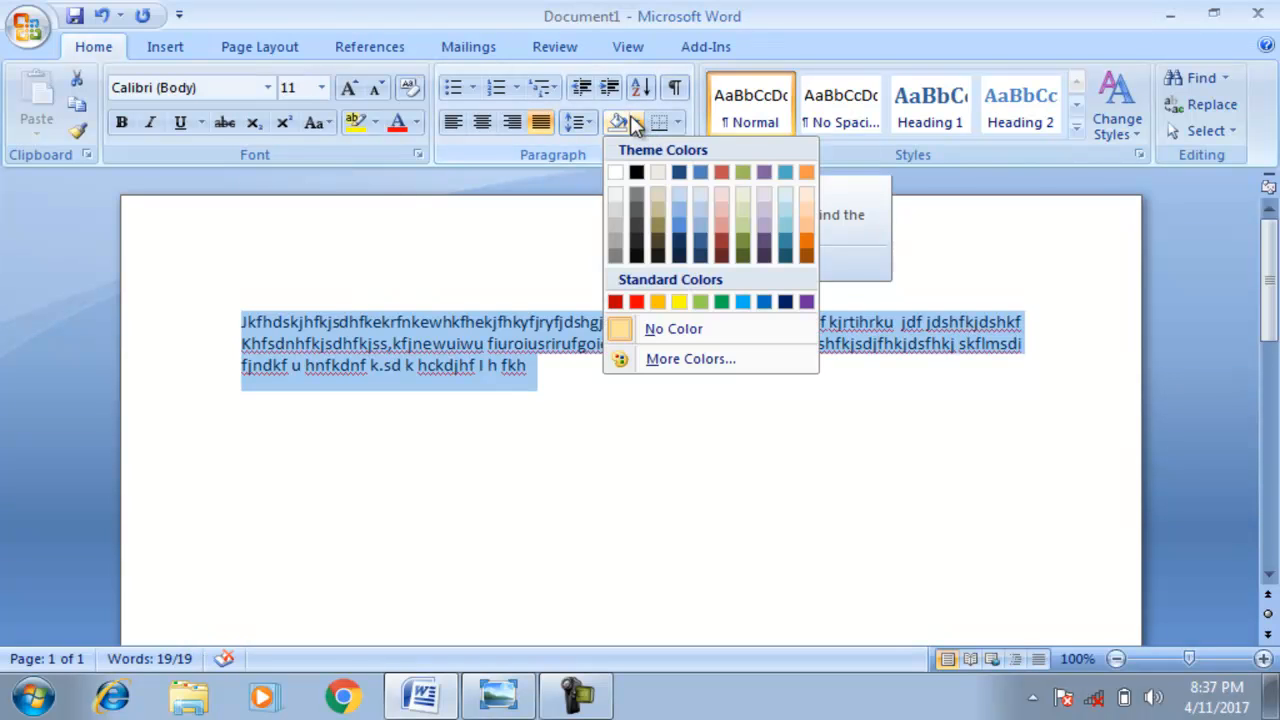
click(724, 214)
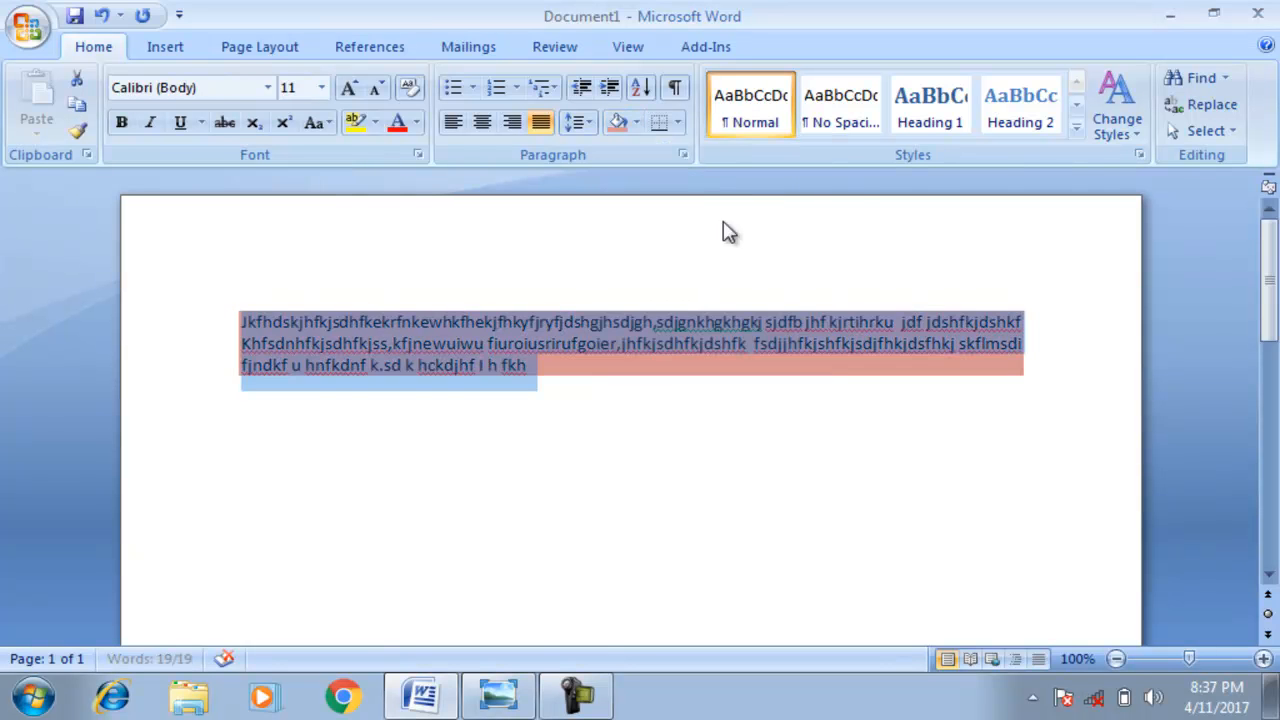
Append more random sample text to the shaded paragraph until it wraps onto a fourth line
click(639, 428)
text(f)
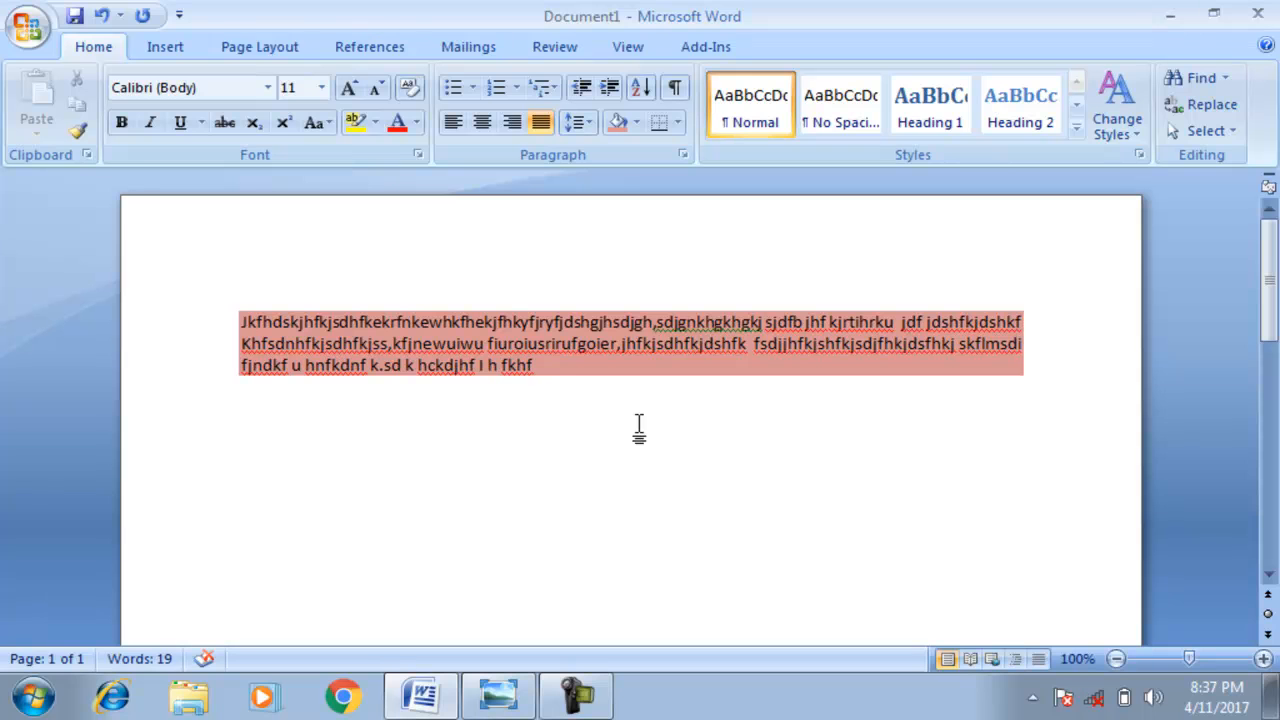
text( ,ndhfjhds kjfhksdj hf kjdsh f  f)
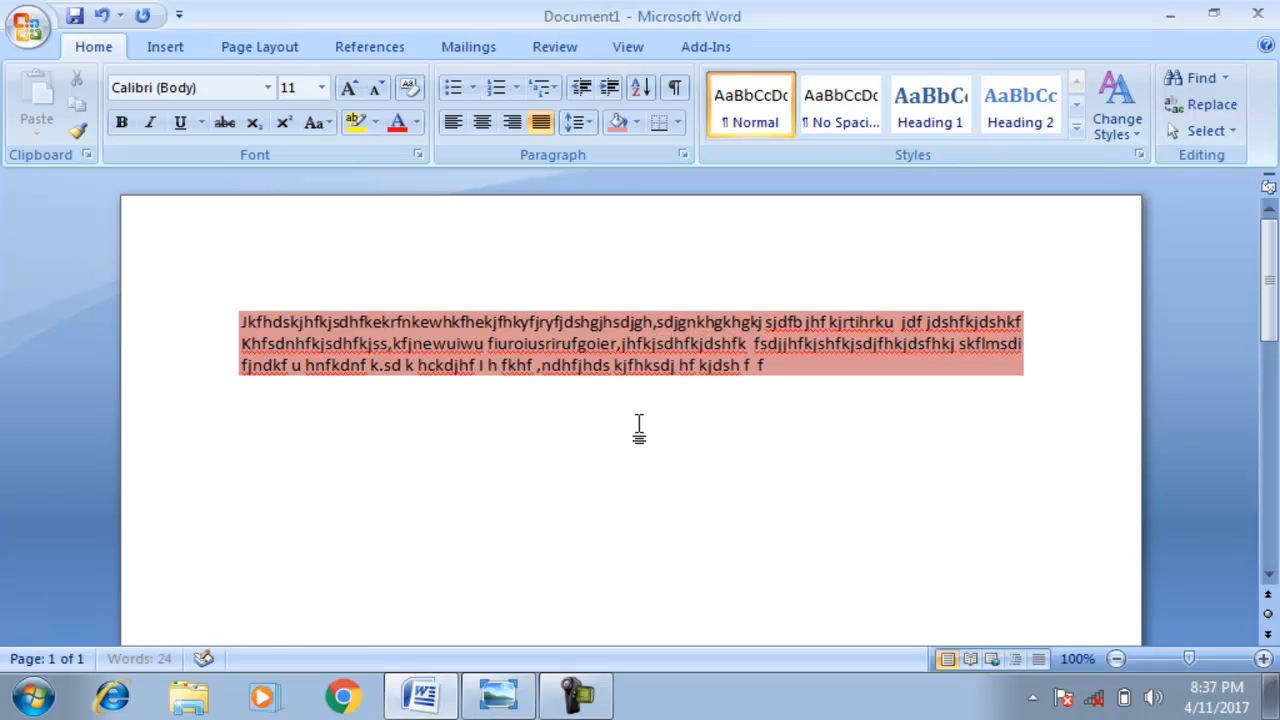
text(mhfkjehfk j hejfhejhf kjdsfj)
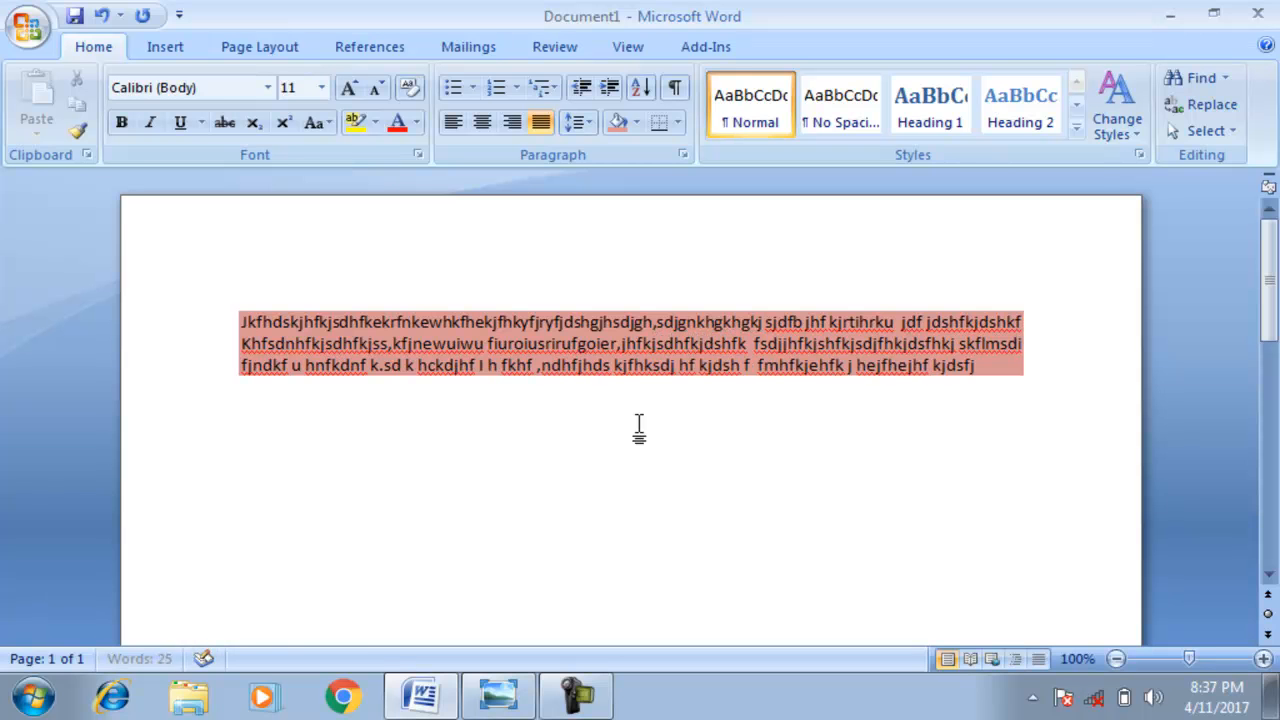
text(dsh jf hksjhfkj)
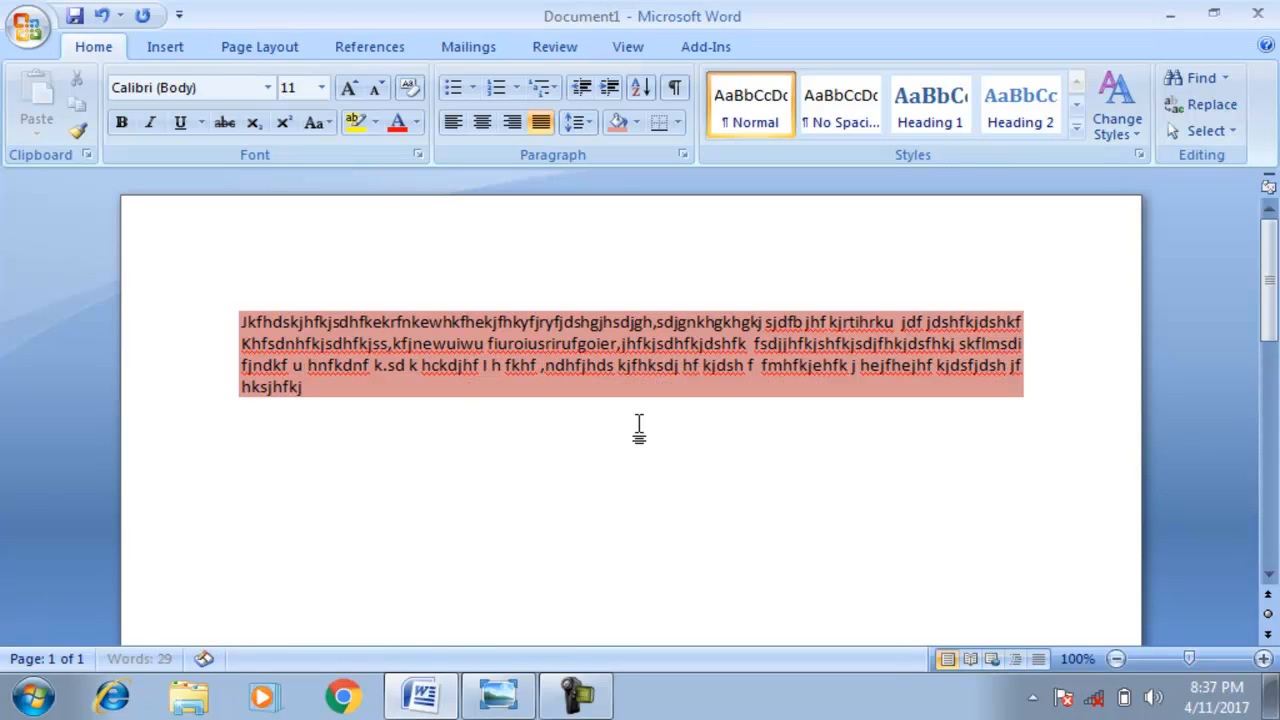
text(s sj jshfkjdshkfjhk)
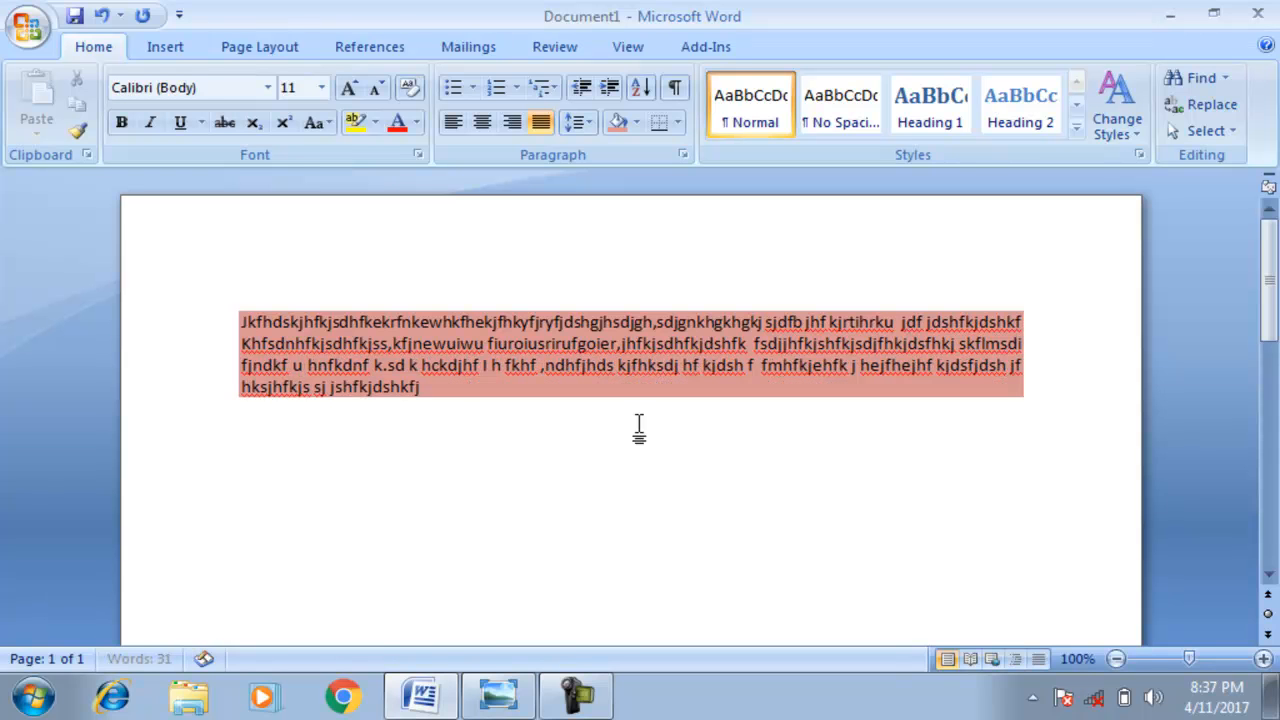
Add three short paragraphs below the first: "Sdj hfkjdshf kjdsh", ",j hfkjdshkfhk jdfhk kjfh ksjhfkj" and "C,j hskjfhej"
key(Return)
text(Sdj hfkjdshf kjdsh)
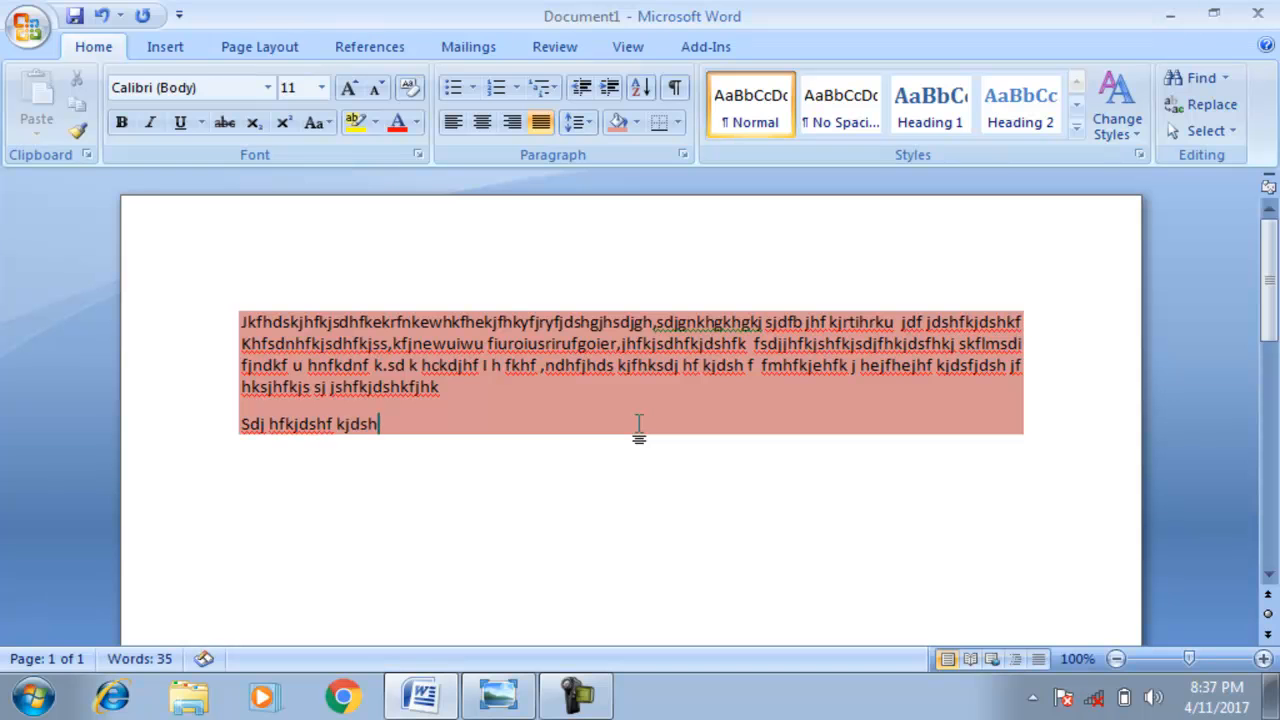
key(Return)
text(,j hfkjdshkfhk jdfhk kjfh ksjhfkj)
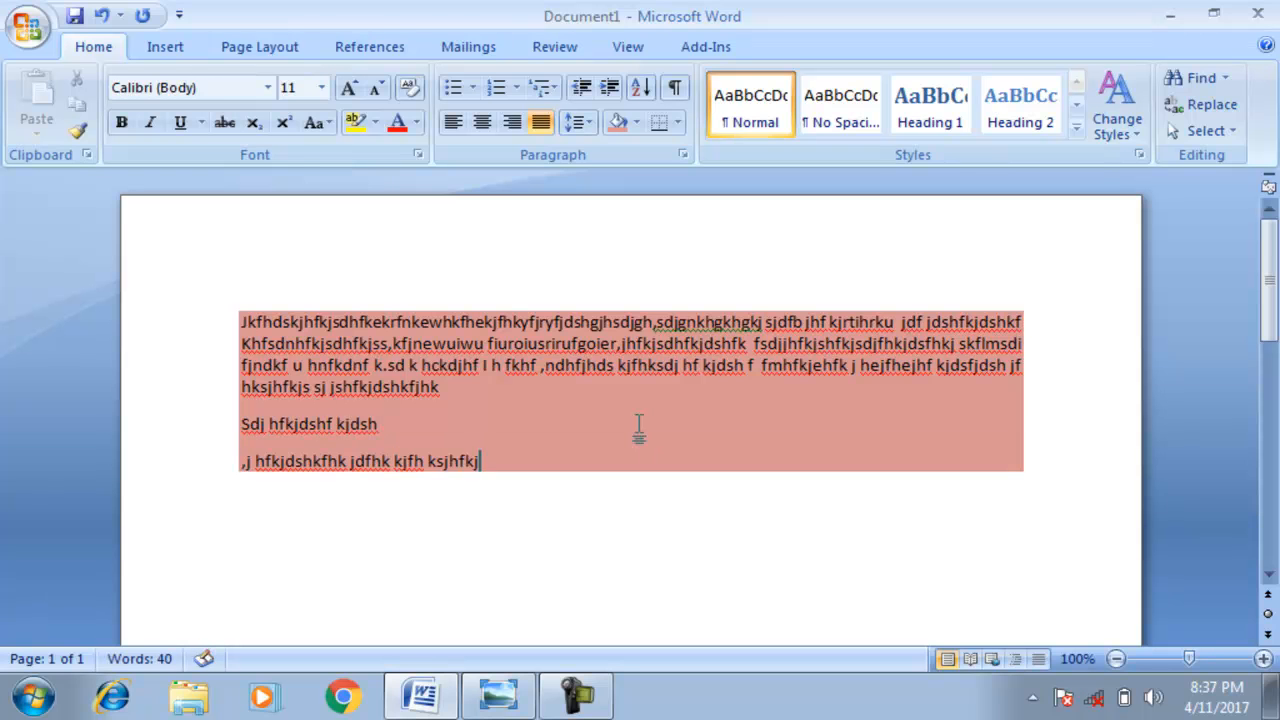
key(Return)
text(C,j hskjfhej)
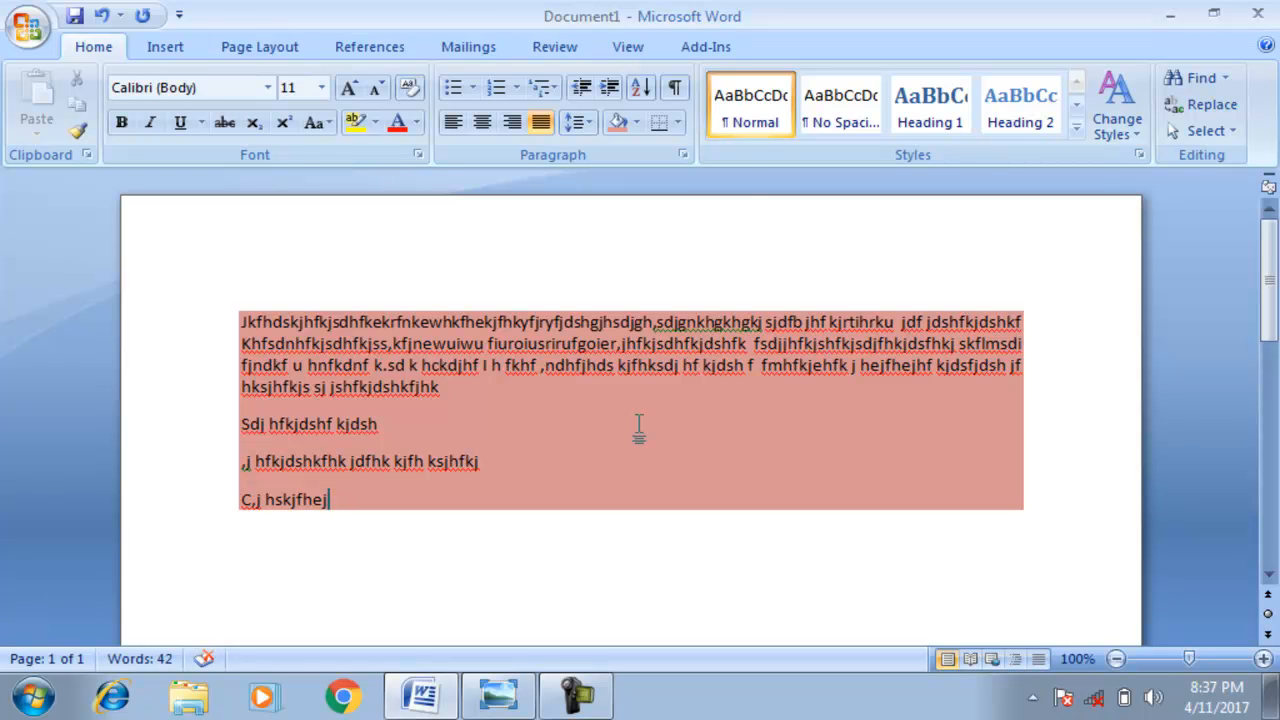
Add a bottom border under the last paragraph, and change the background shading of all the text to white
click(679, 124)
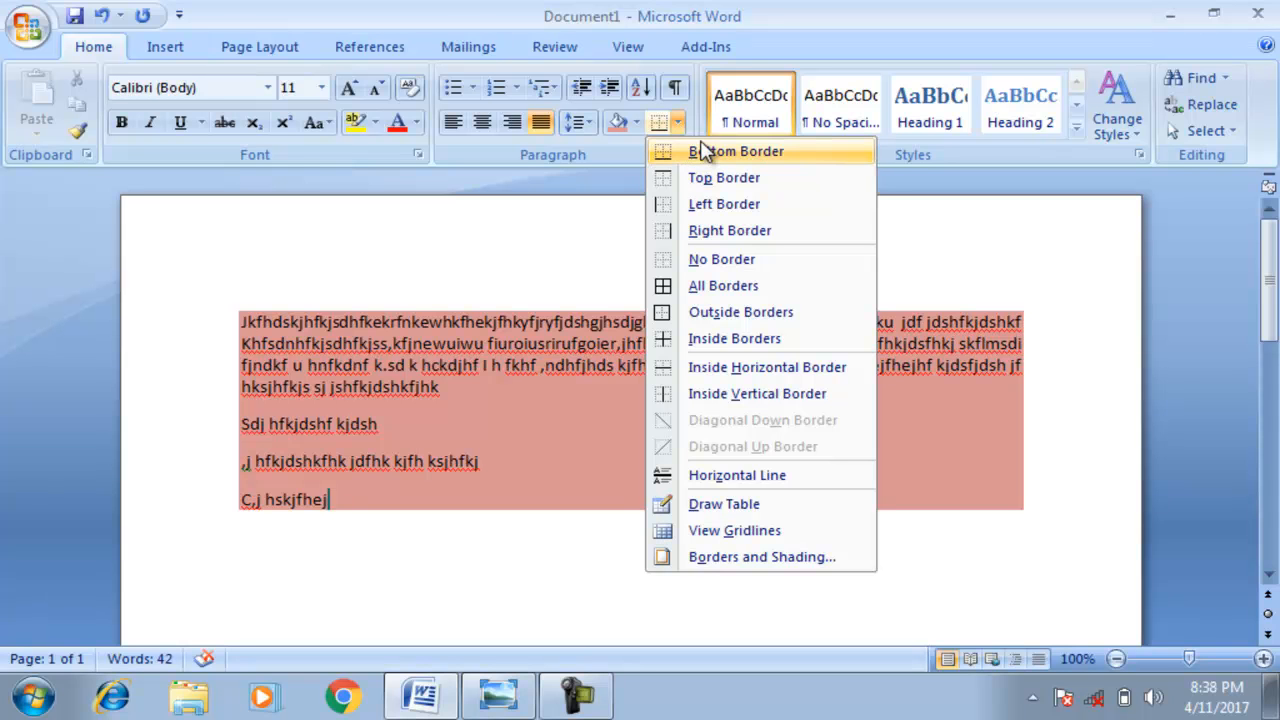
click(701, 155)
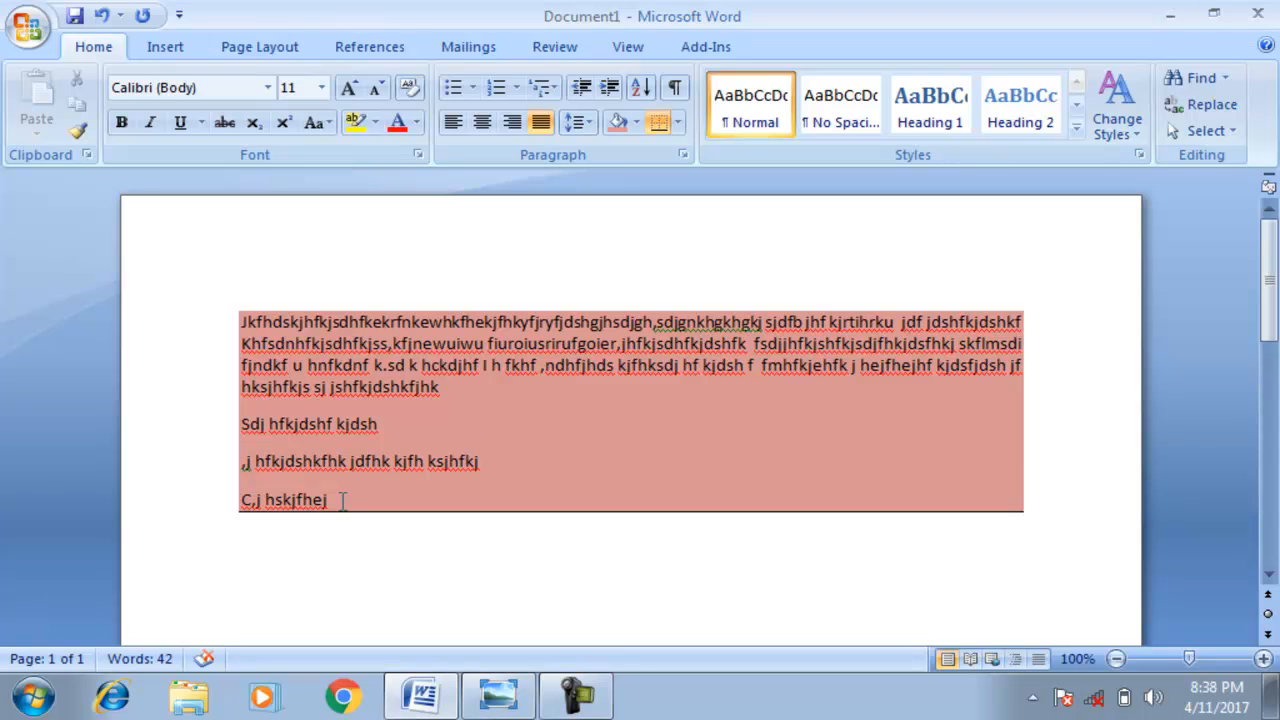
mouse_move(340, 500)
mouse_down()
mouse_move(234, 374)
mouse_move(224, 320)
mouse_up()
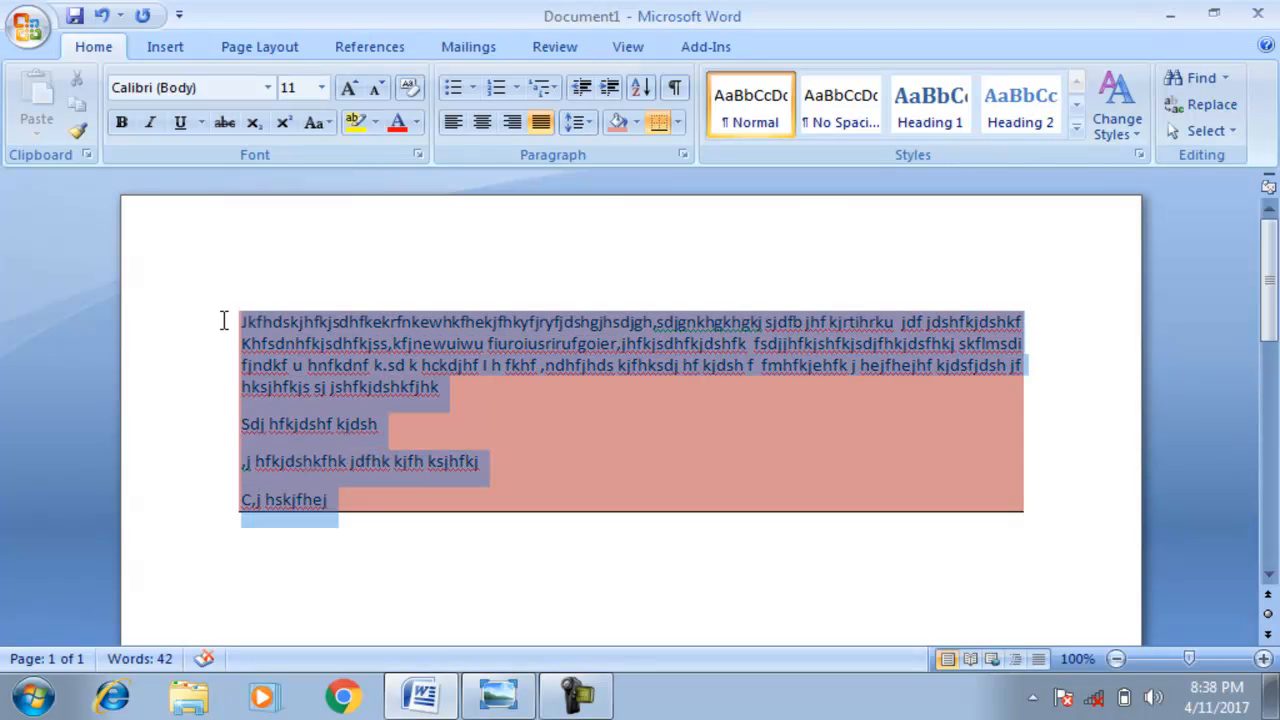
click(635, 124)
click(615, 172)
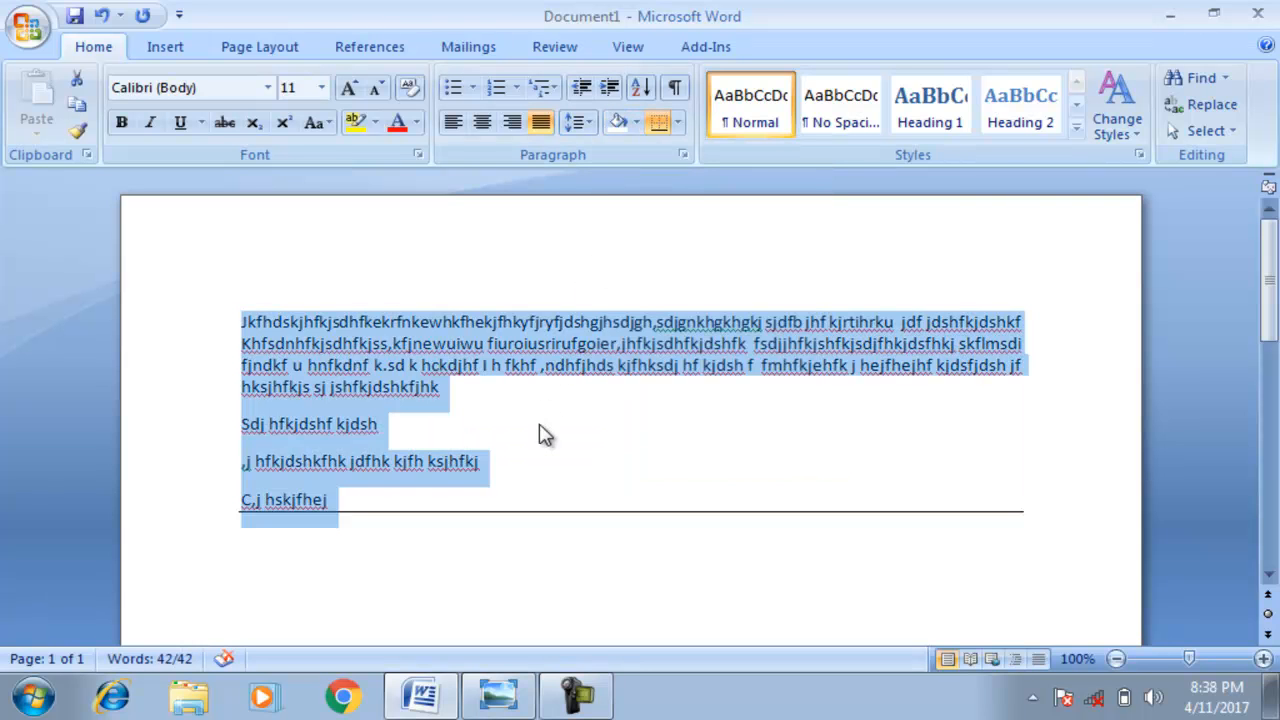
click(537, 433)
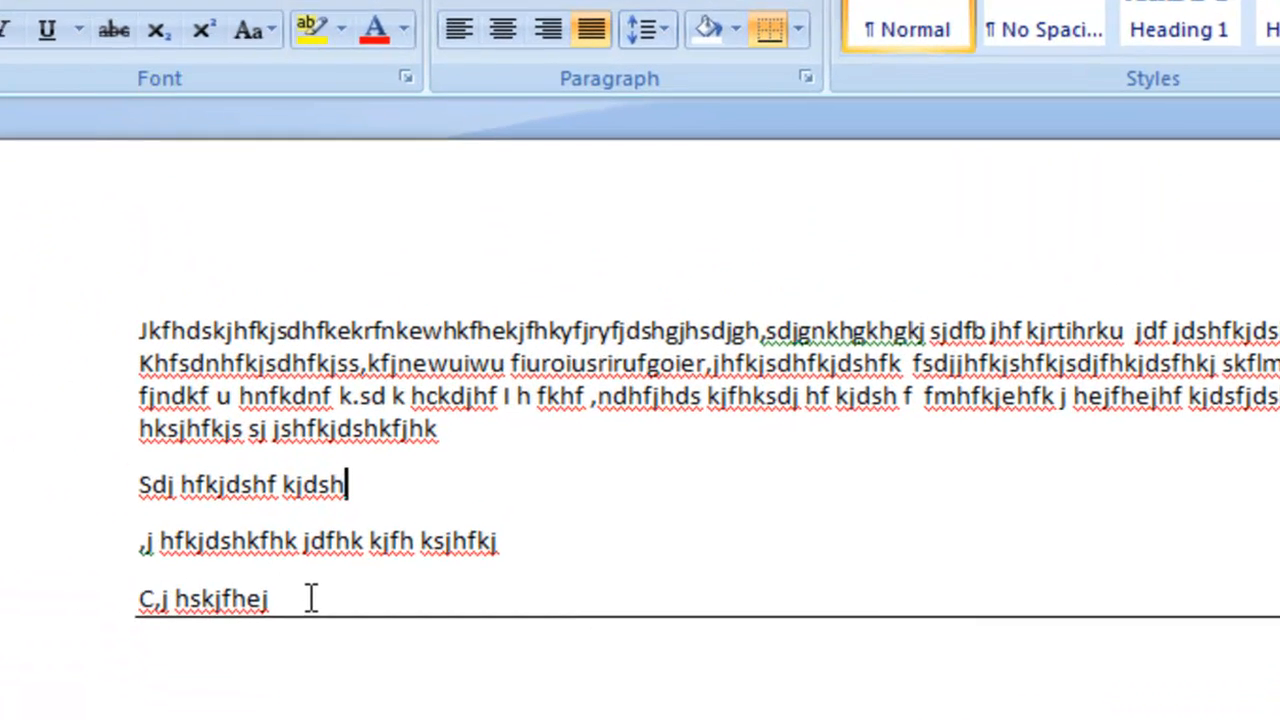
Select all four paragraphs and add a top border above the text
drag(311, 598, 127, 310)
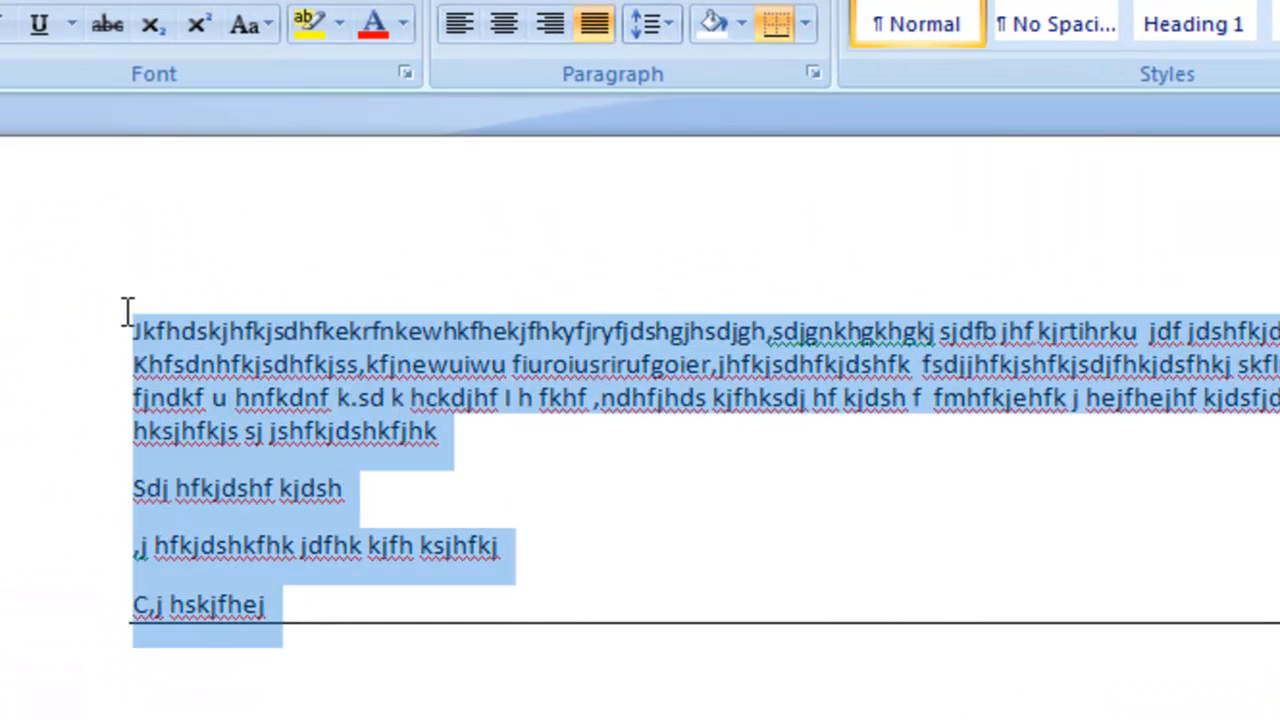
click(806, 25)
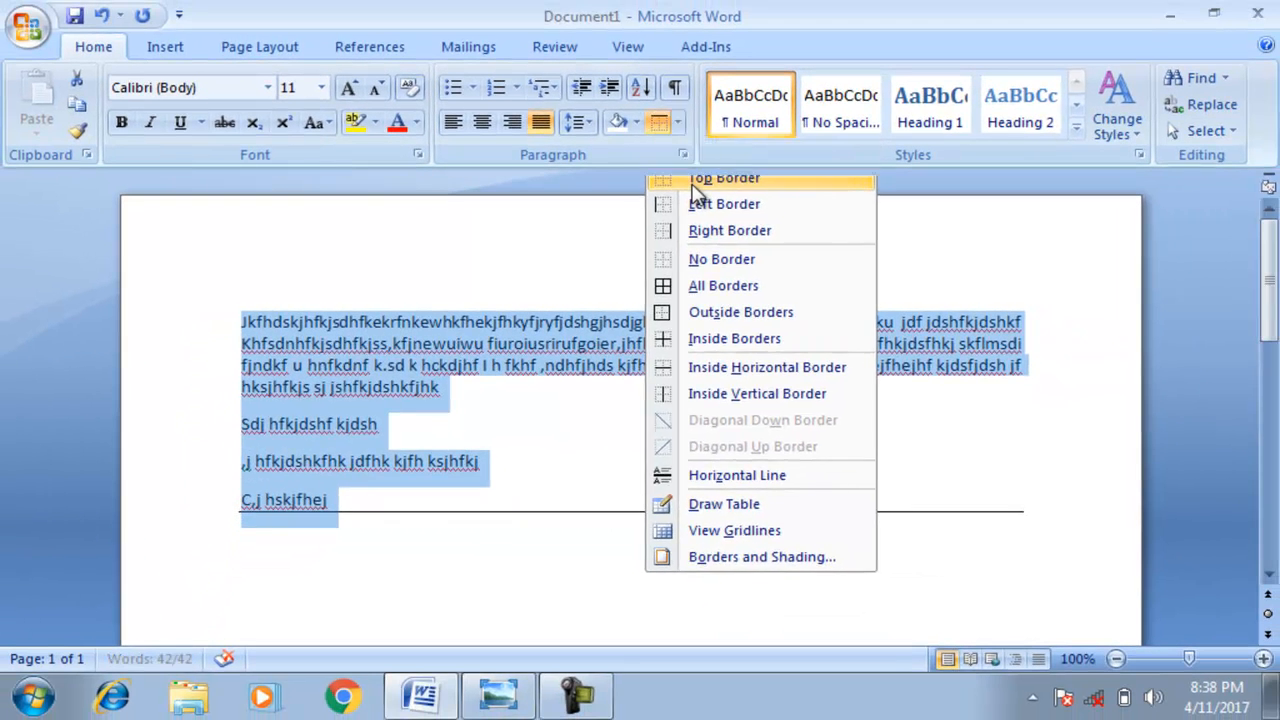
click(826, 112)
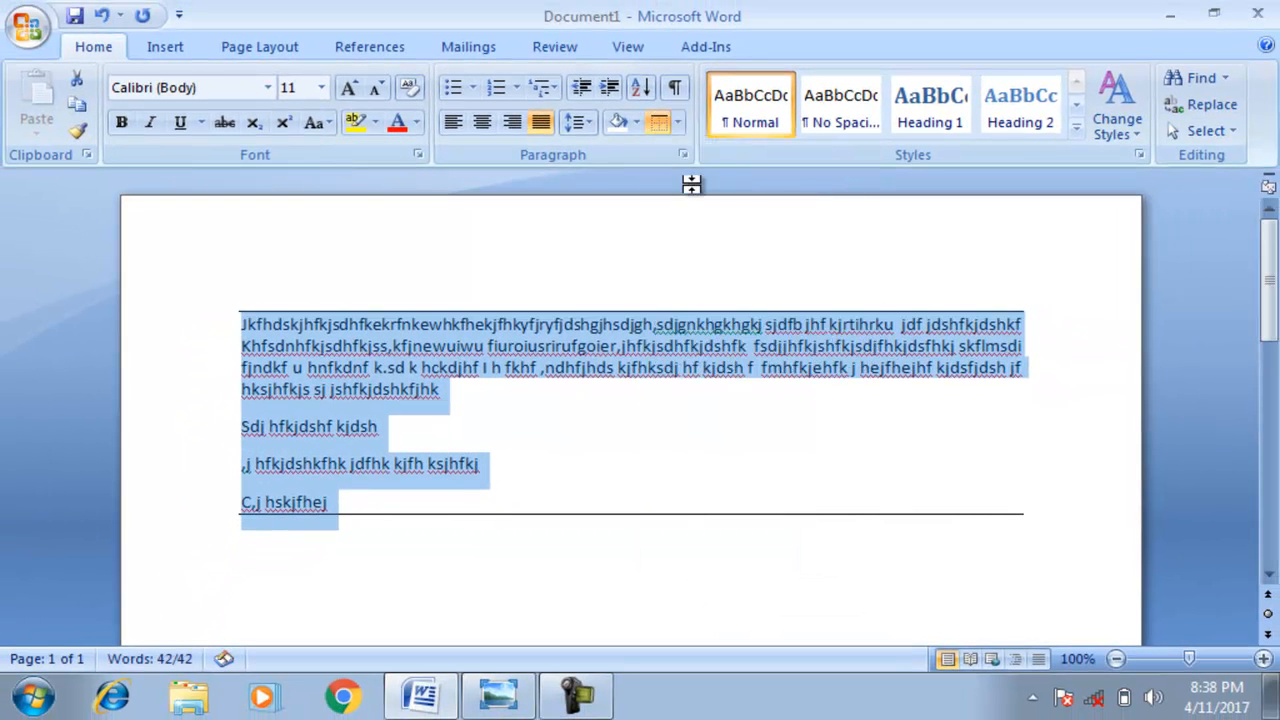
click(581, 433)
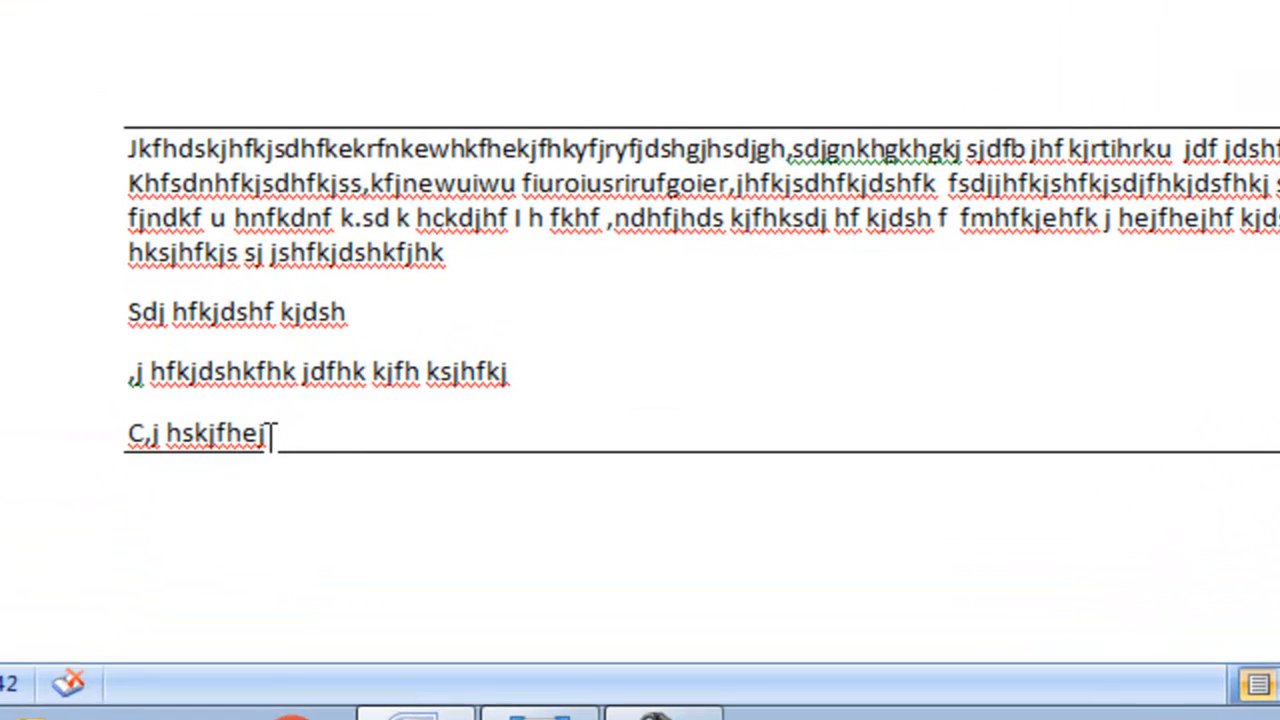
Add a right border and a left border to all four selected paragraphs, closing the box around the text
drag(346, 462, 280, 407)
drag(241, 367, 130, 150)
click(285, 468)
key(ctrl+z)
click(832, 0)
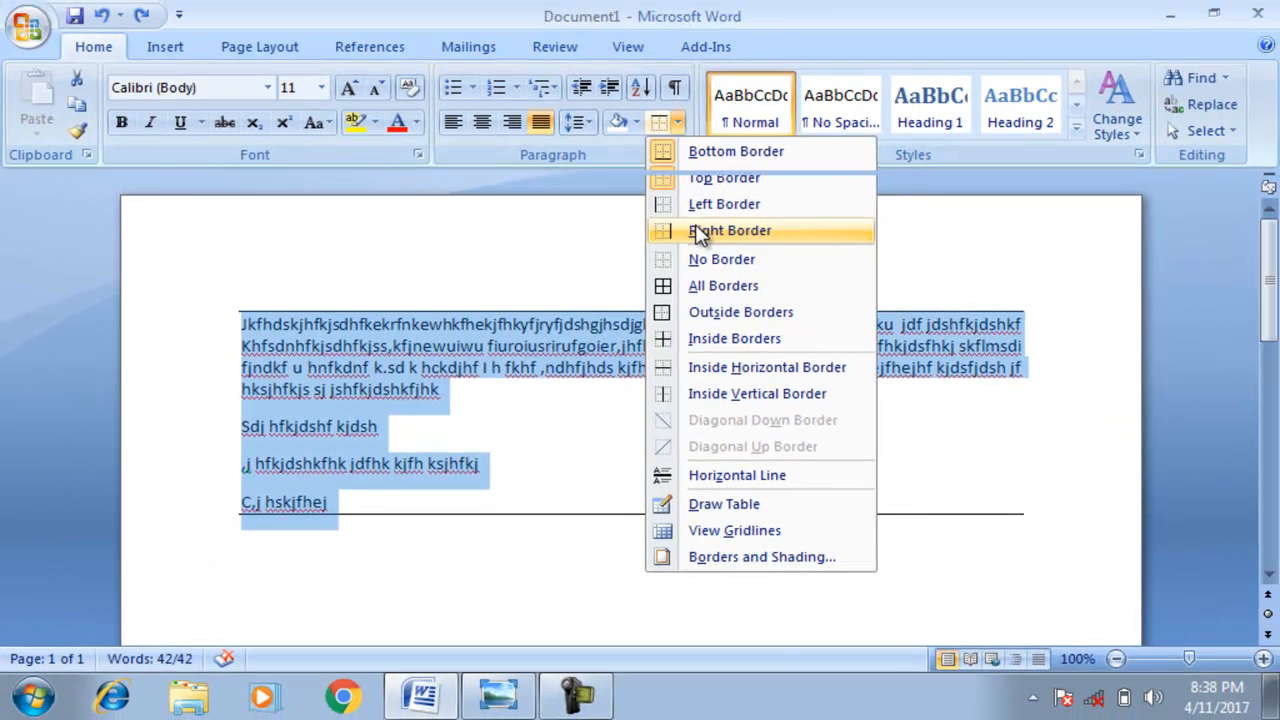
click(862, 6)
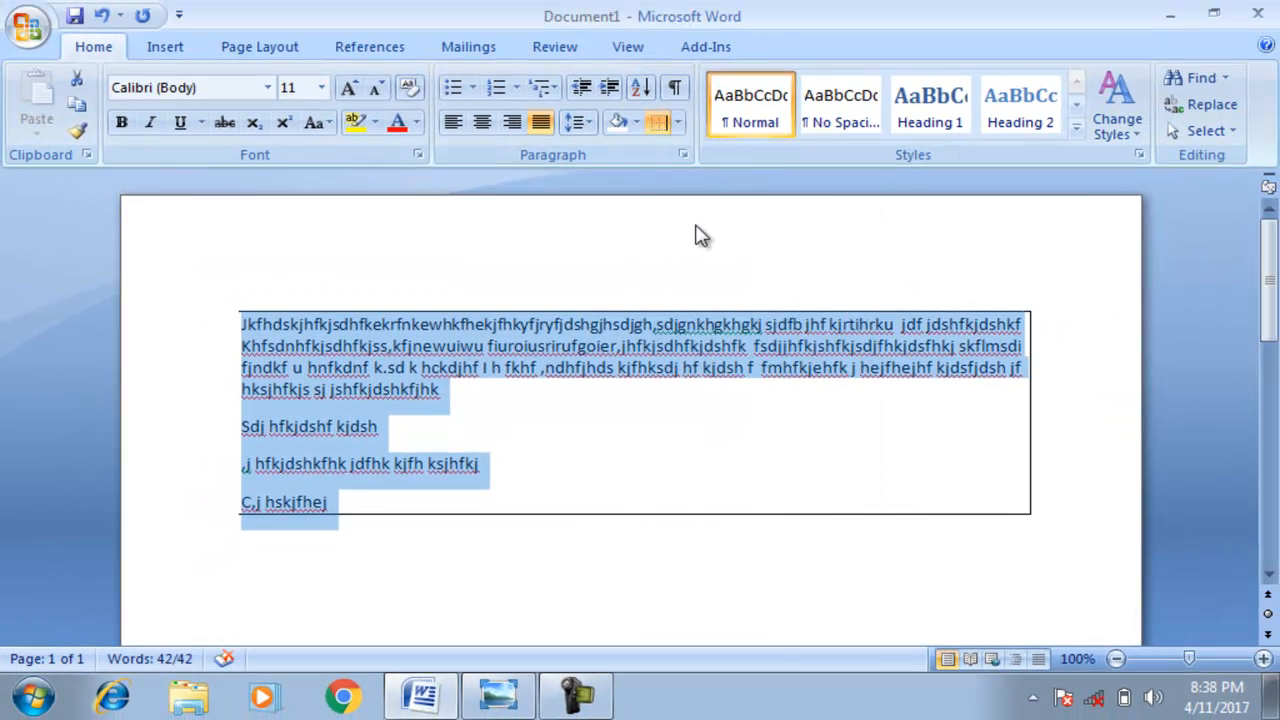
click(678, 122)
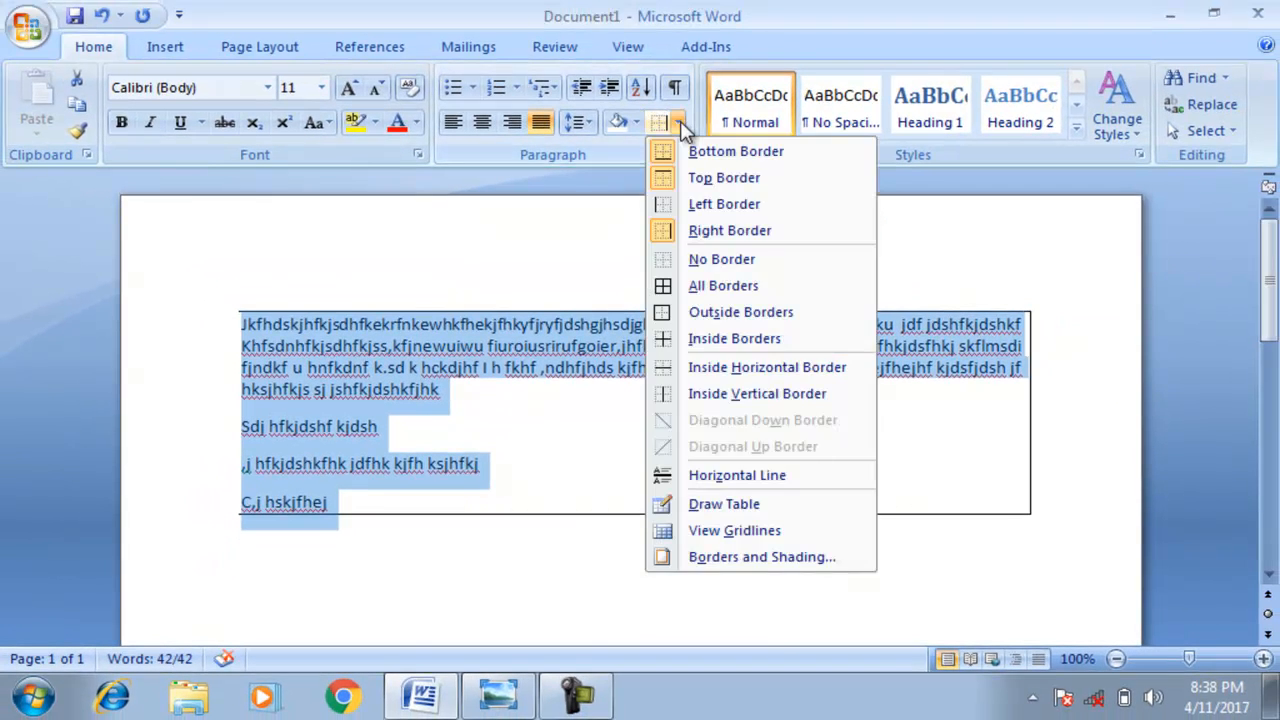
click(670, 208)
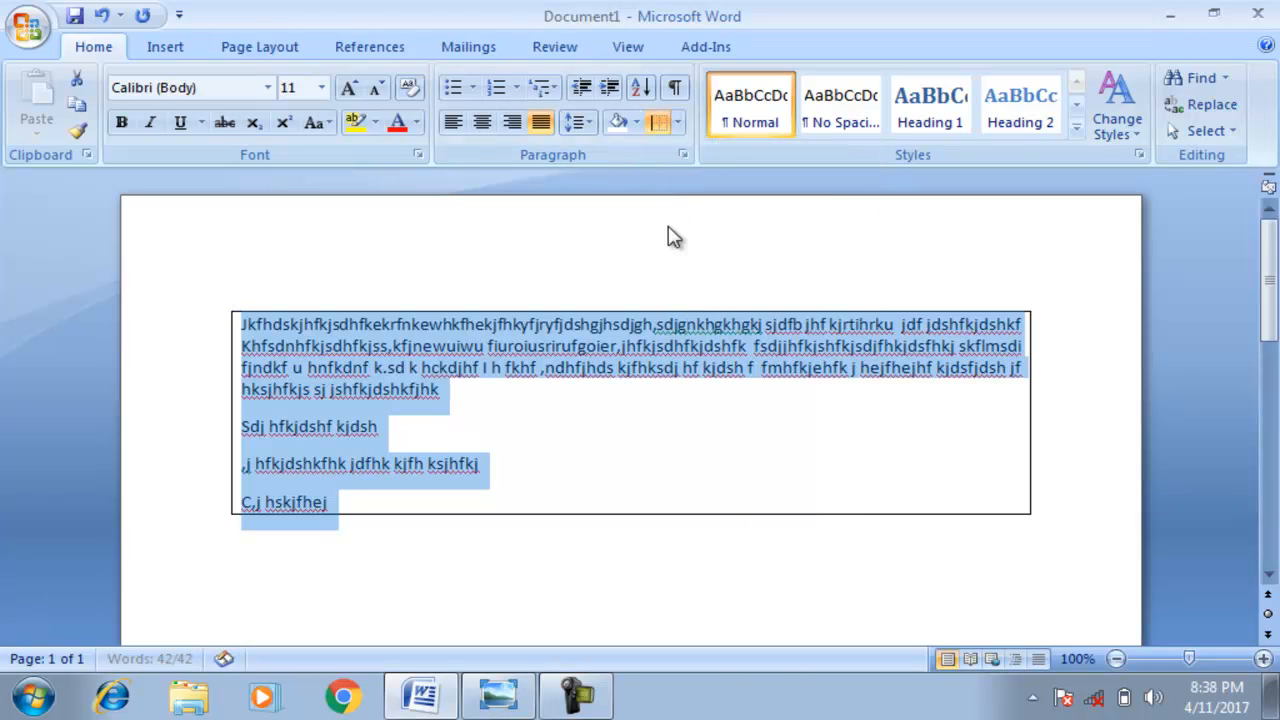
click(709, 443)
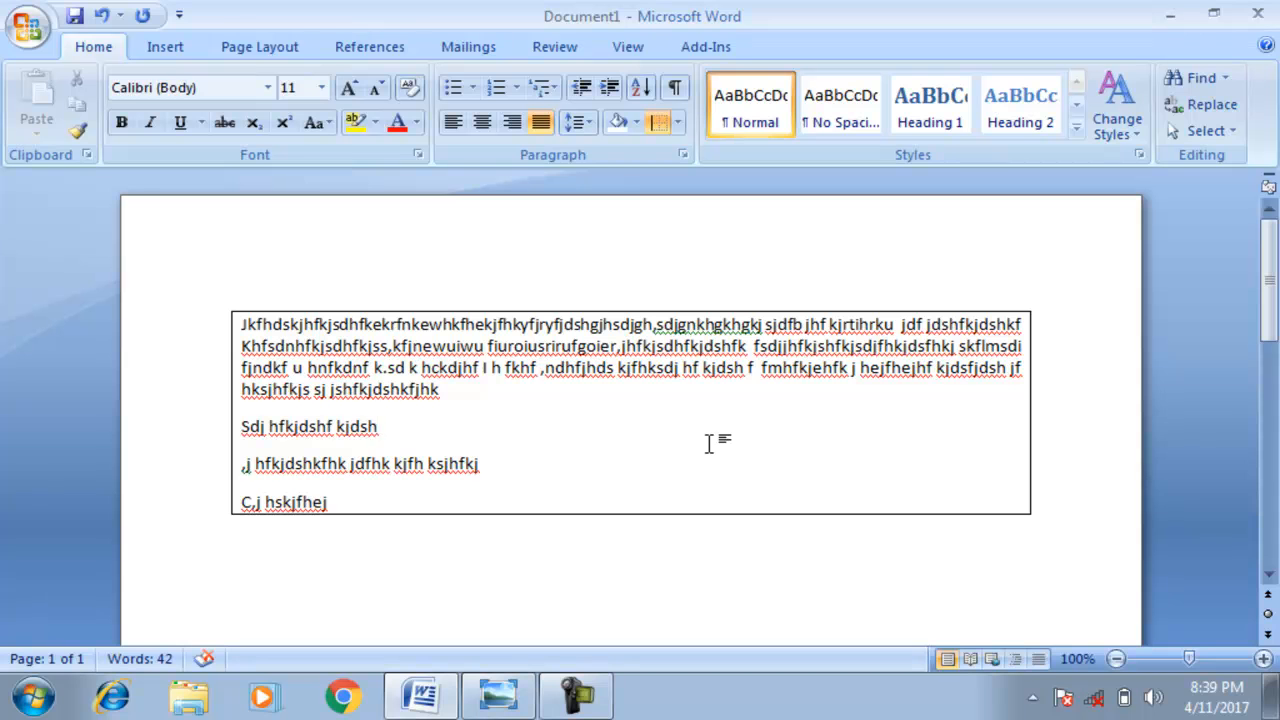
Select all four paragraphs and remove their bottom, top, left and right borders one at a time
drag(350, 464, 190, 292)
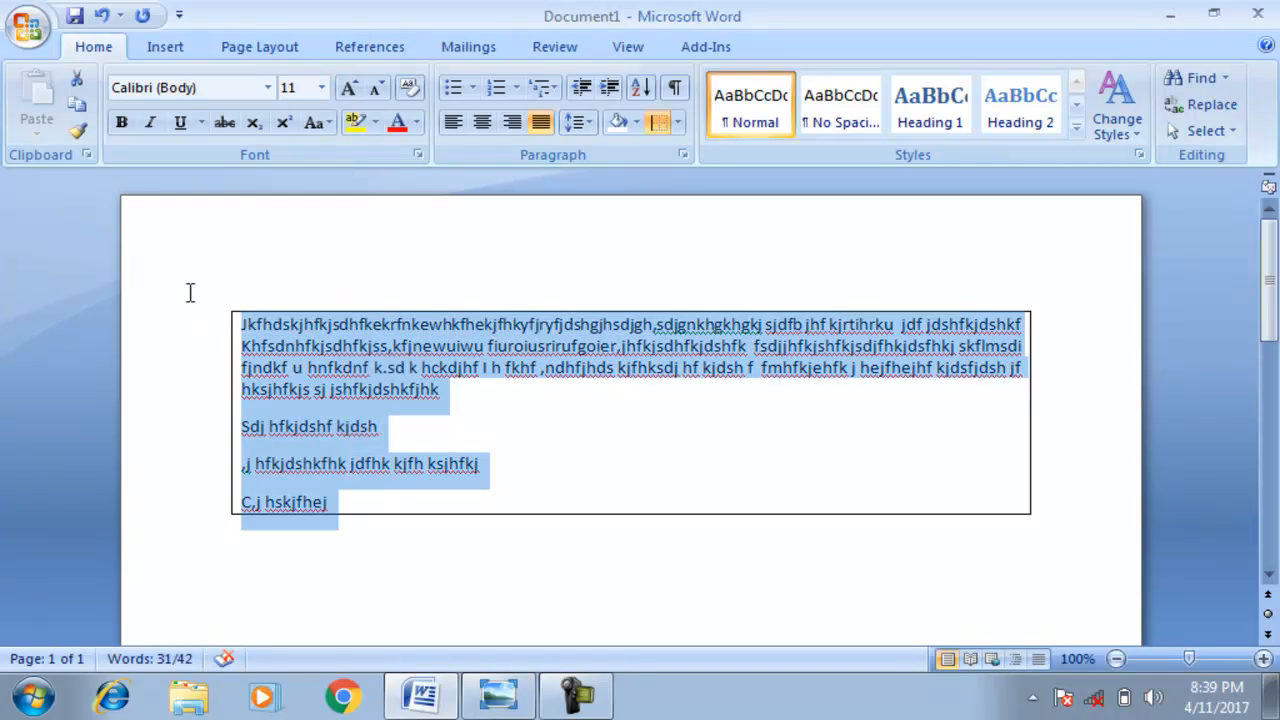
click(680, 120)
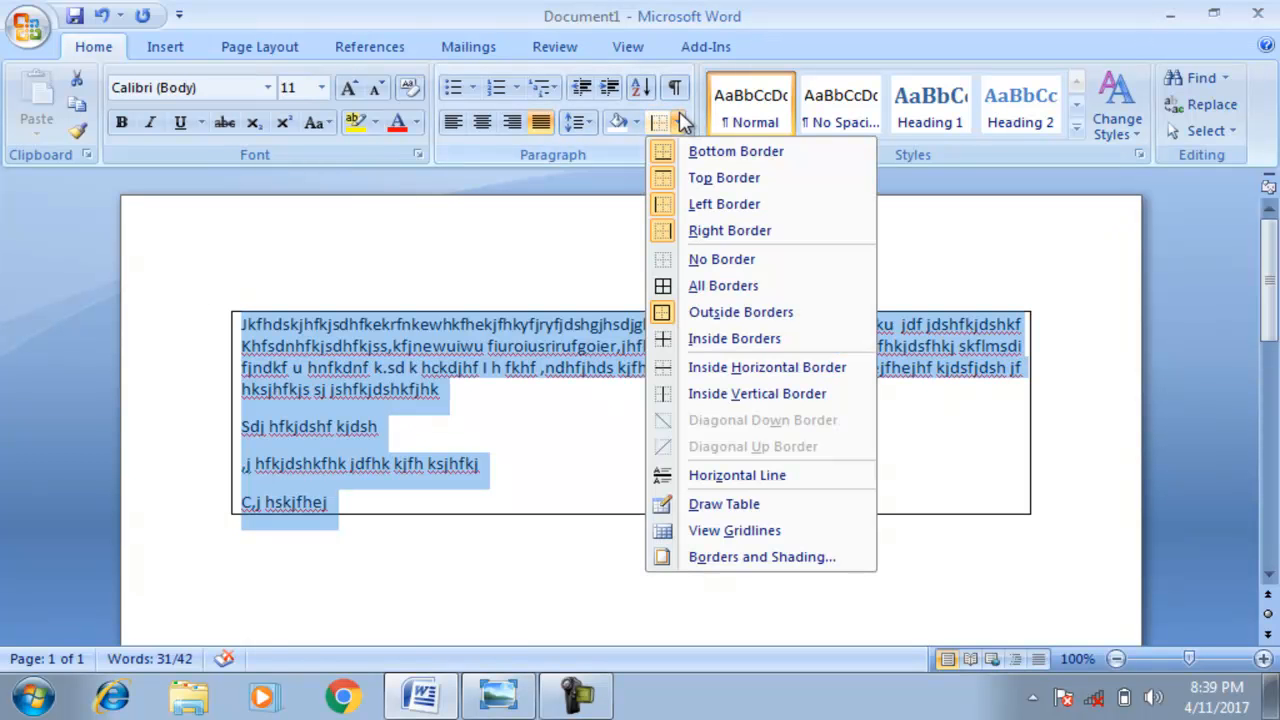
click(678, 150)
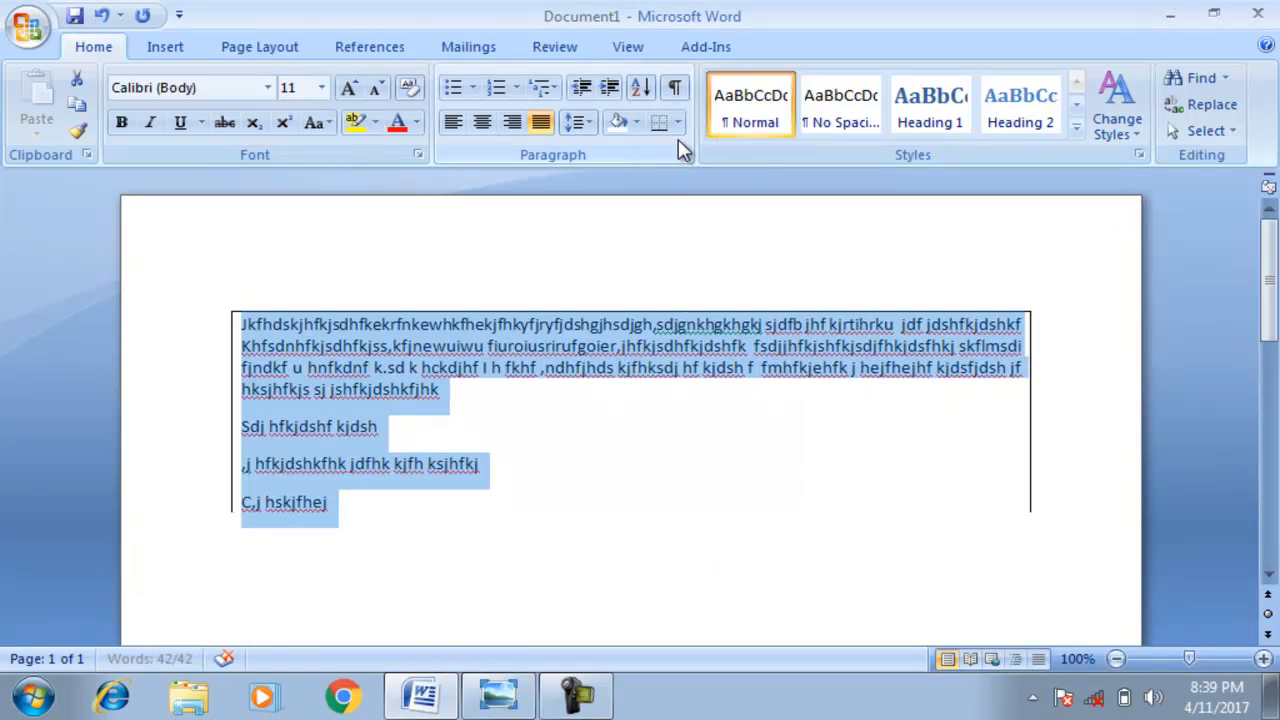
click(679, 122)
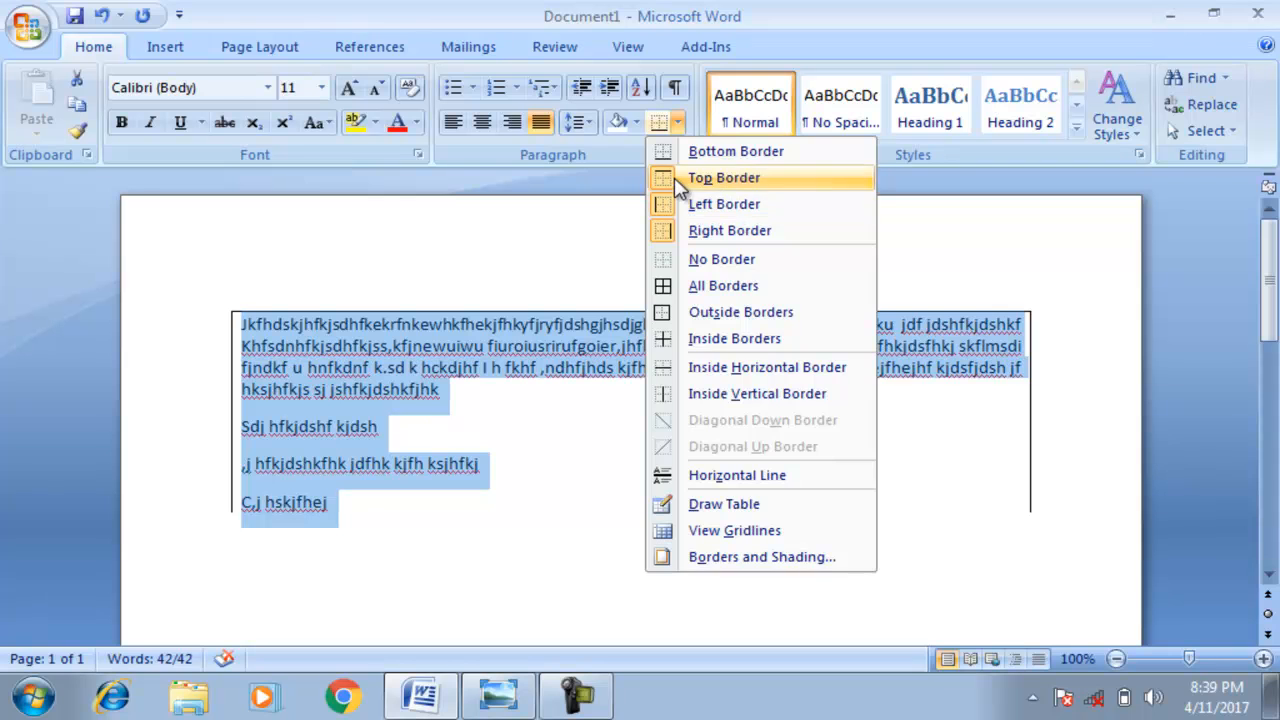
click(674, 177)
click(679, 122)
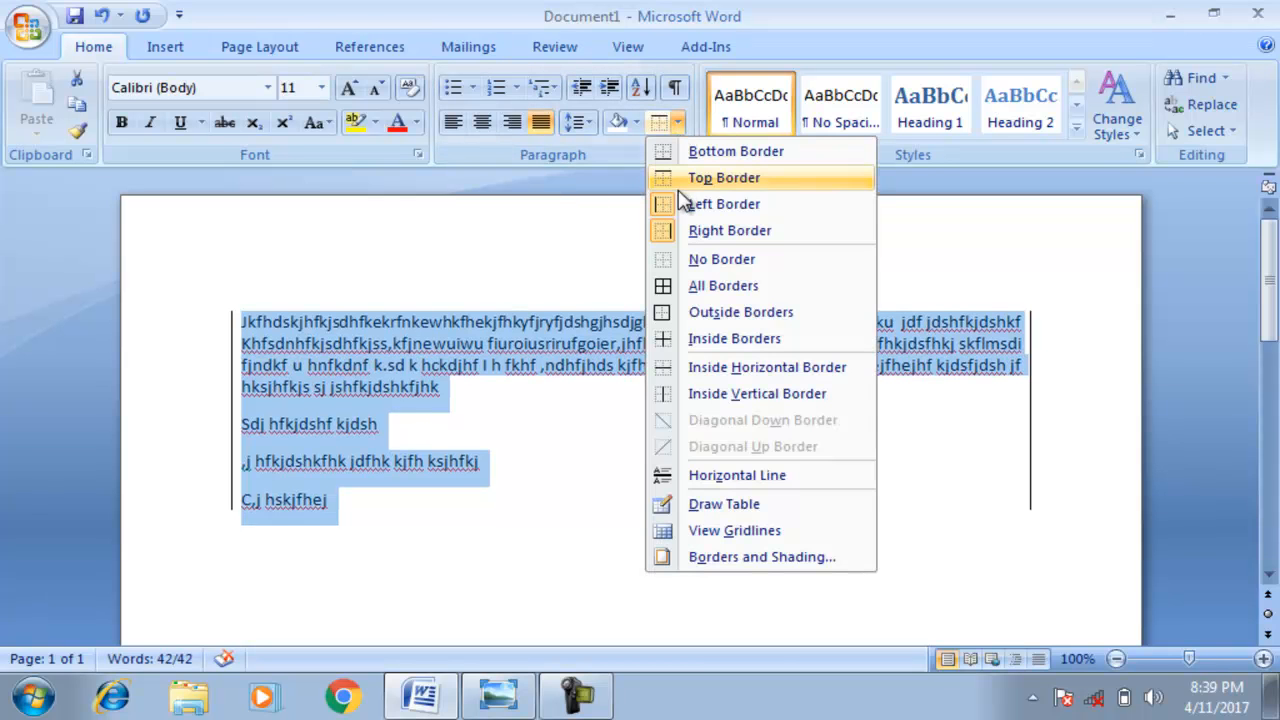
click(680, 203)
click(678, 123)
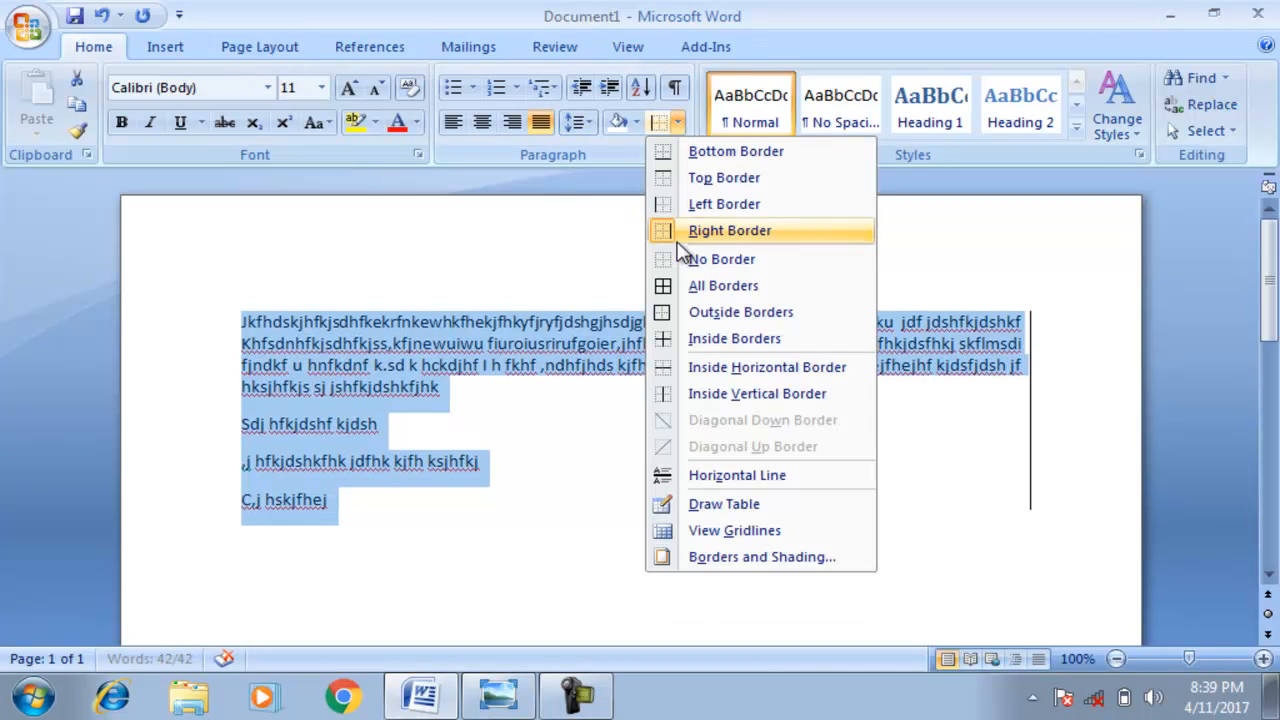
click(680, 232)
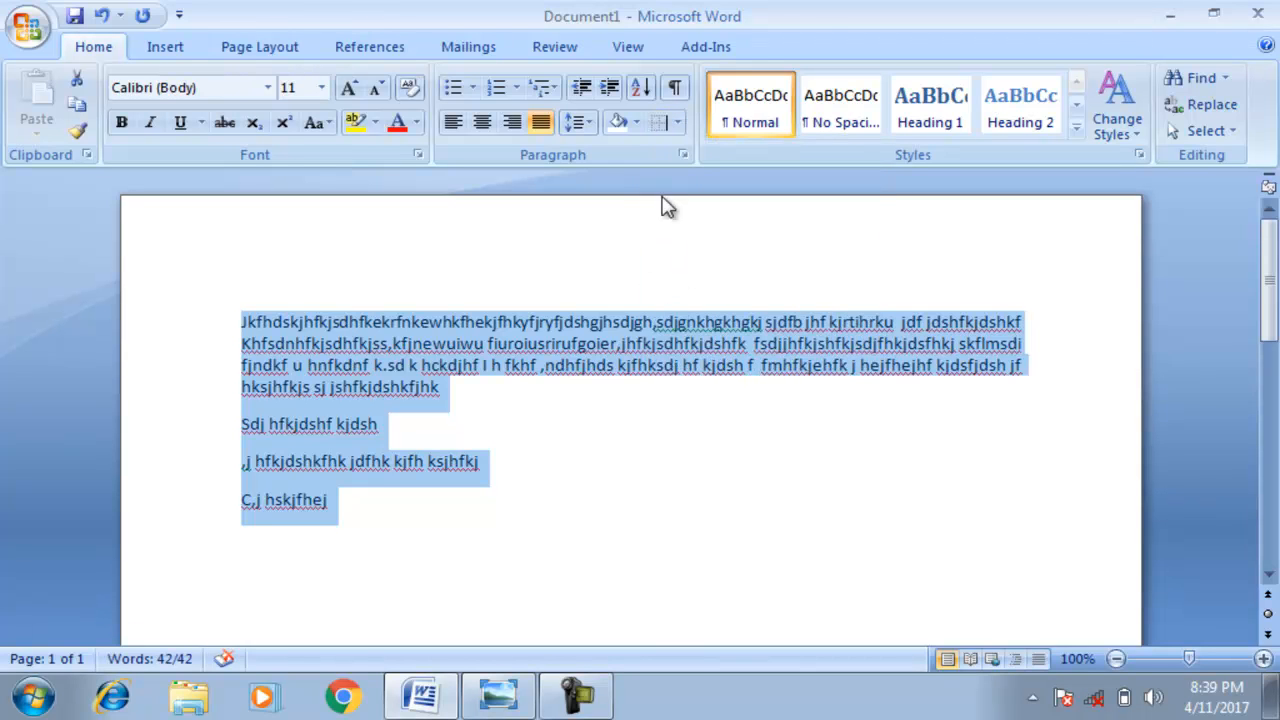
Apply Outside Borders to the four selected paragraphs to box them in a single operation
click(679, 123)
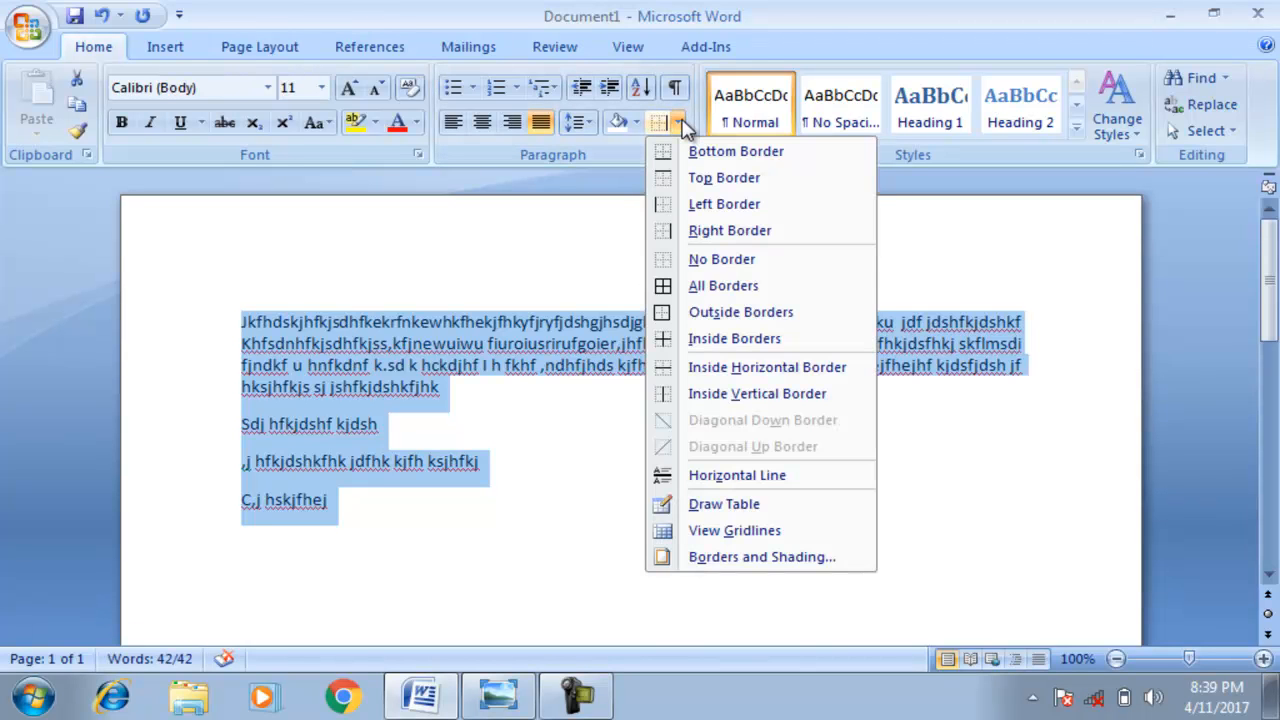
click(700, 314)
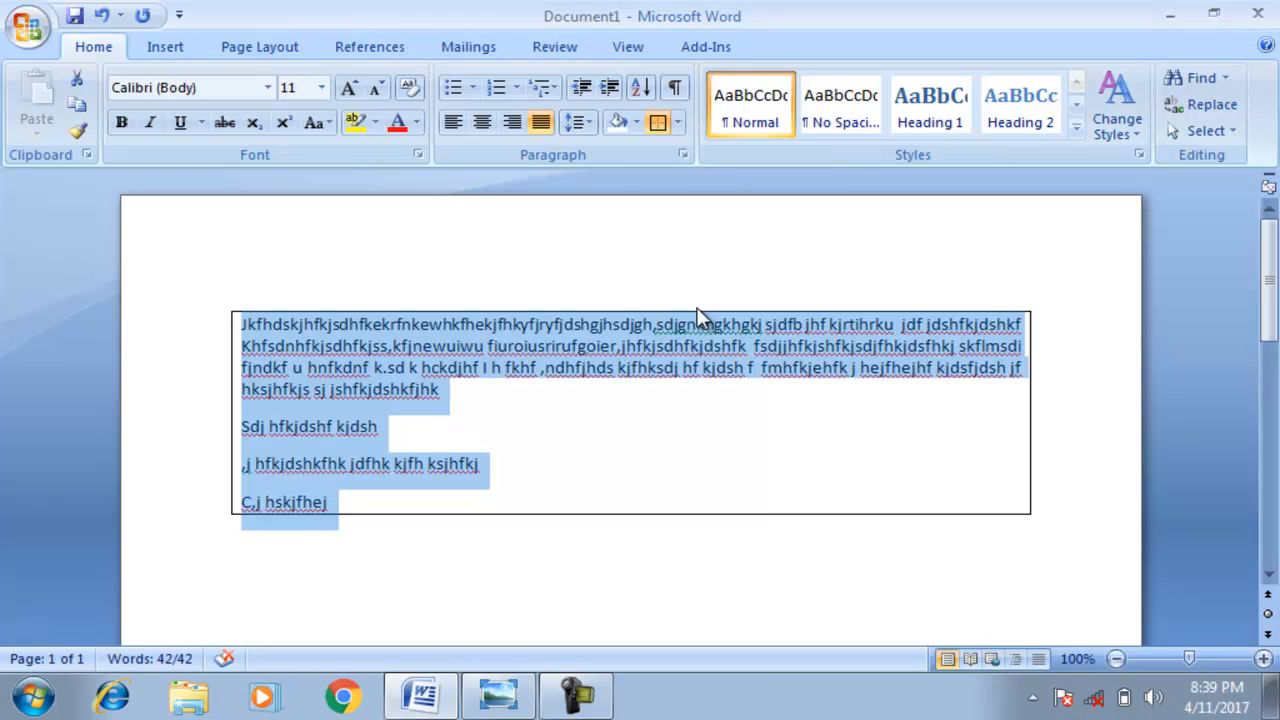
click(626, 412)
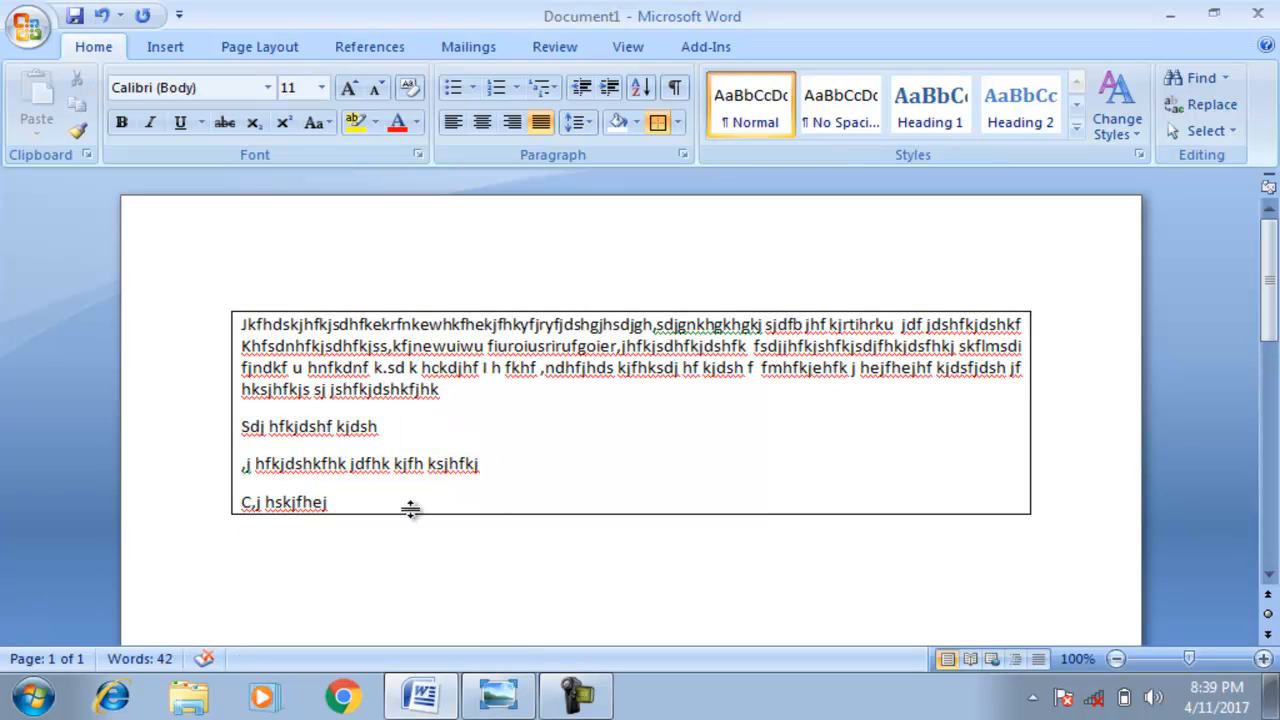
Select all four boxed paragraphs and remove their outside borders in a single operation
drag(360, 507, 196, 330)
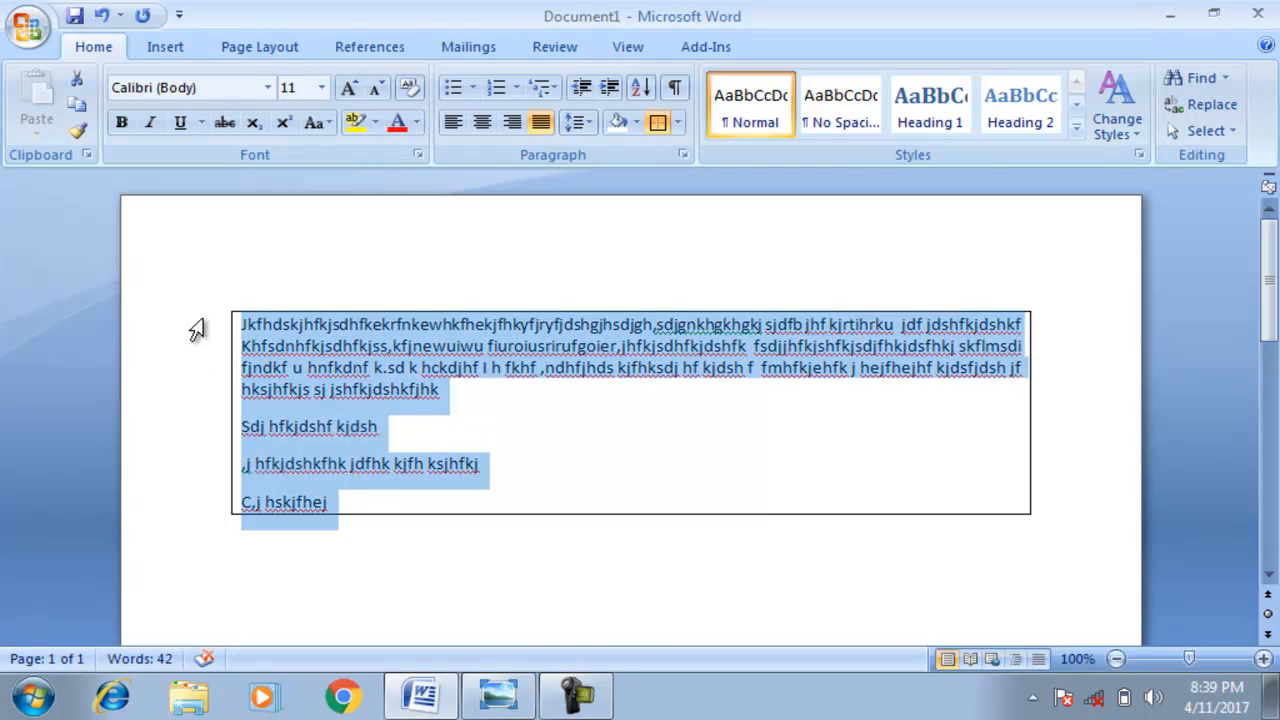
click(678, 122)
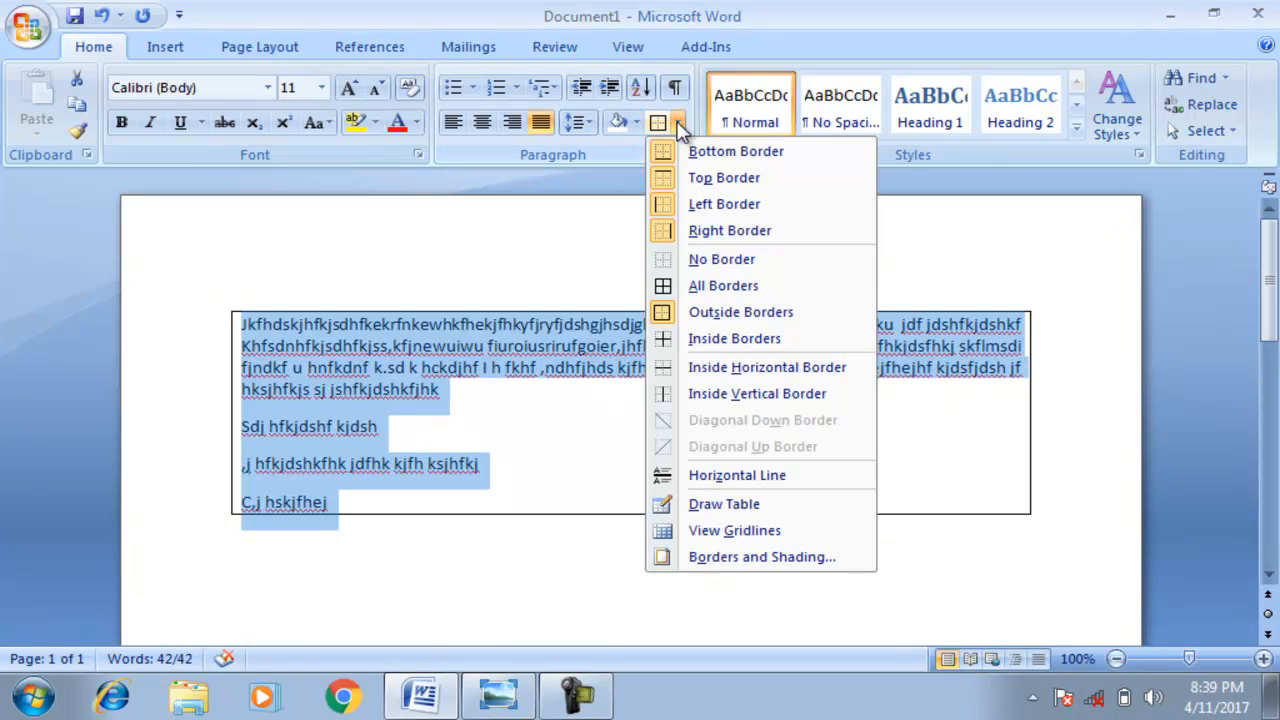
click(684, 314)
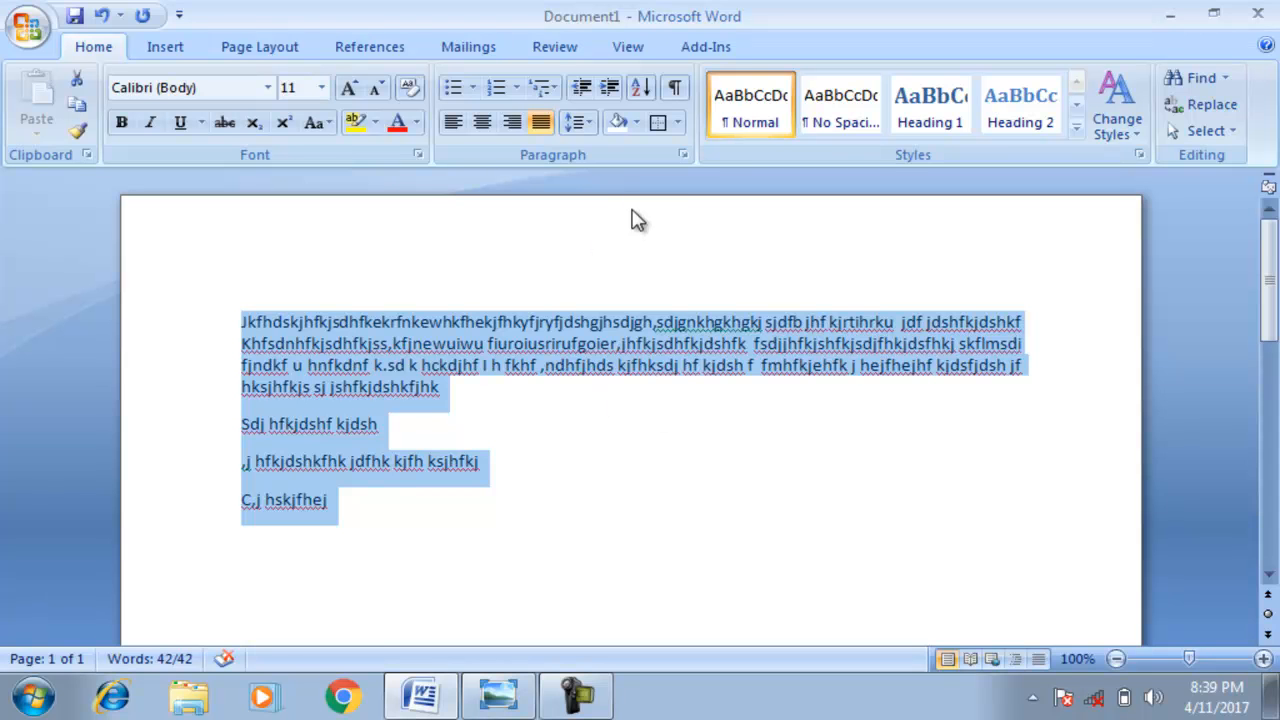
Set the alignment of all four paragraphs to Centered in the Paragraph dialog
click(683, 156)
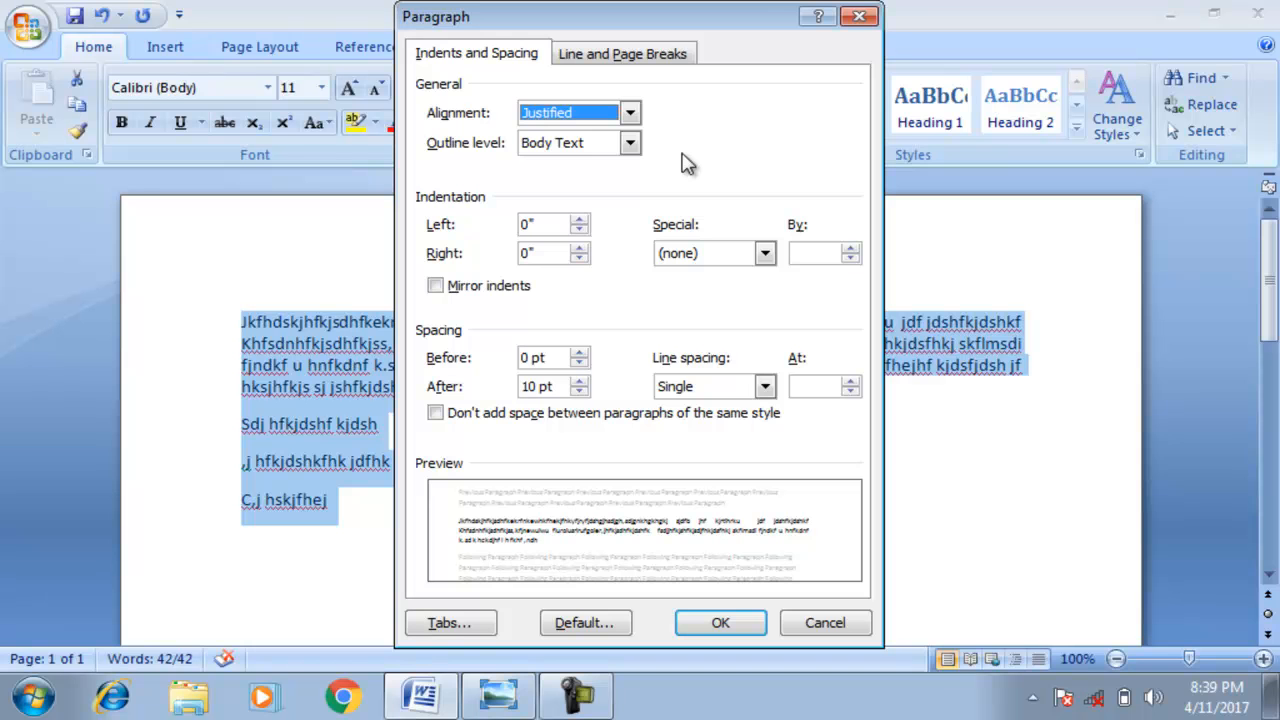
drag(762, 12, 955, 70)
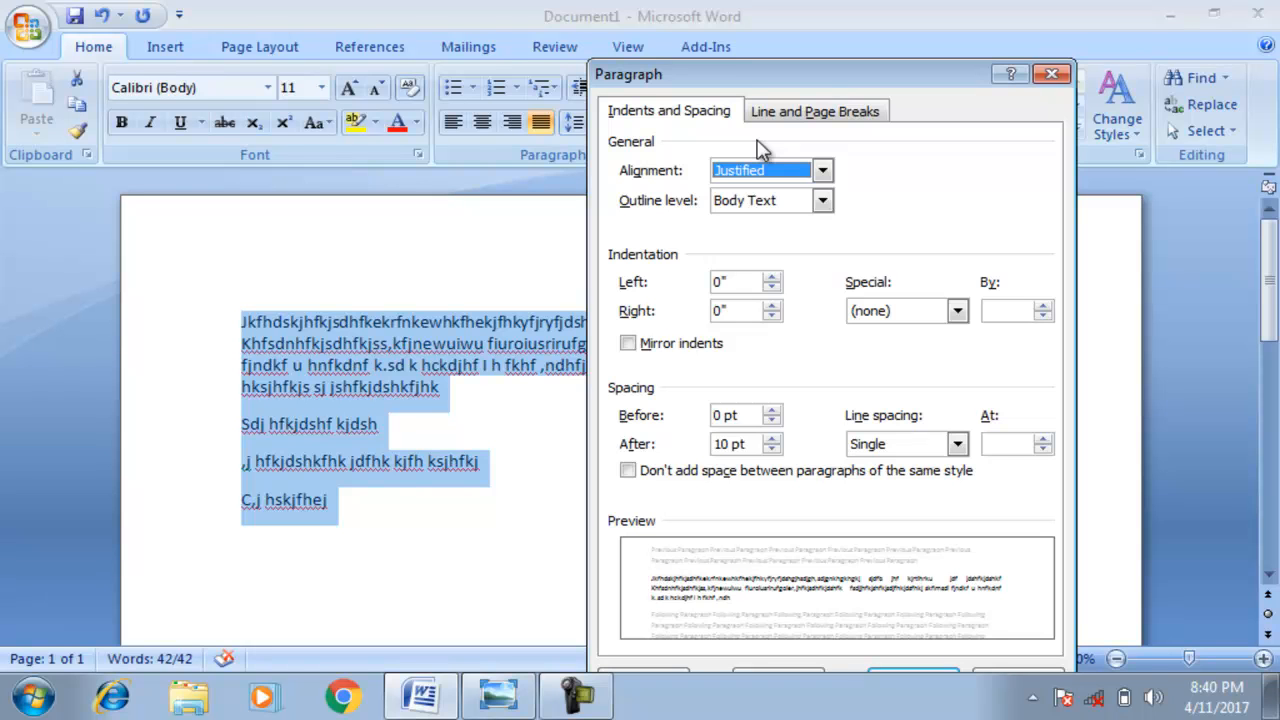
click(822, 172)
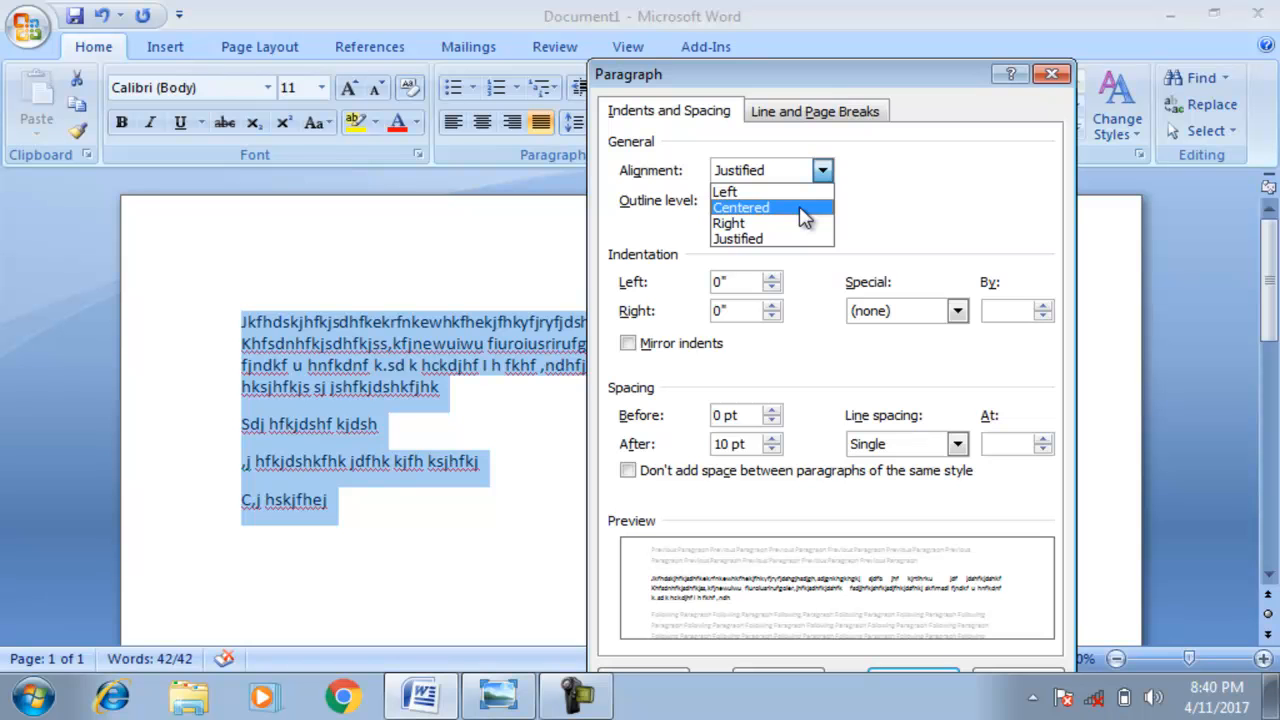
click(805, 208)
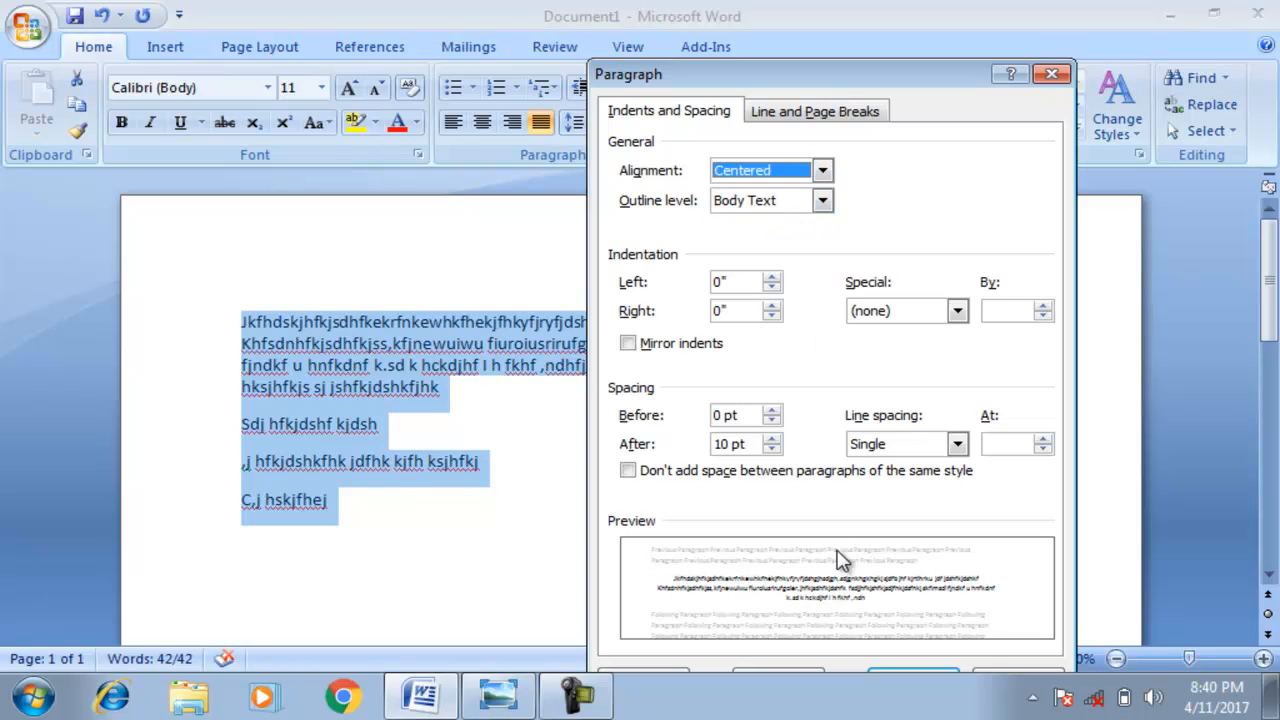
drag(896, 77, 896, 48)
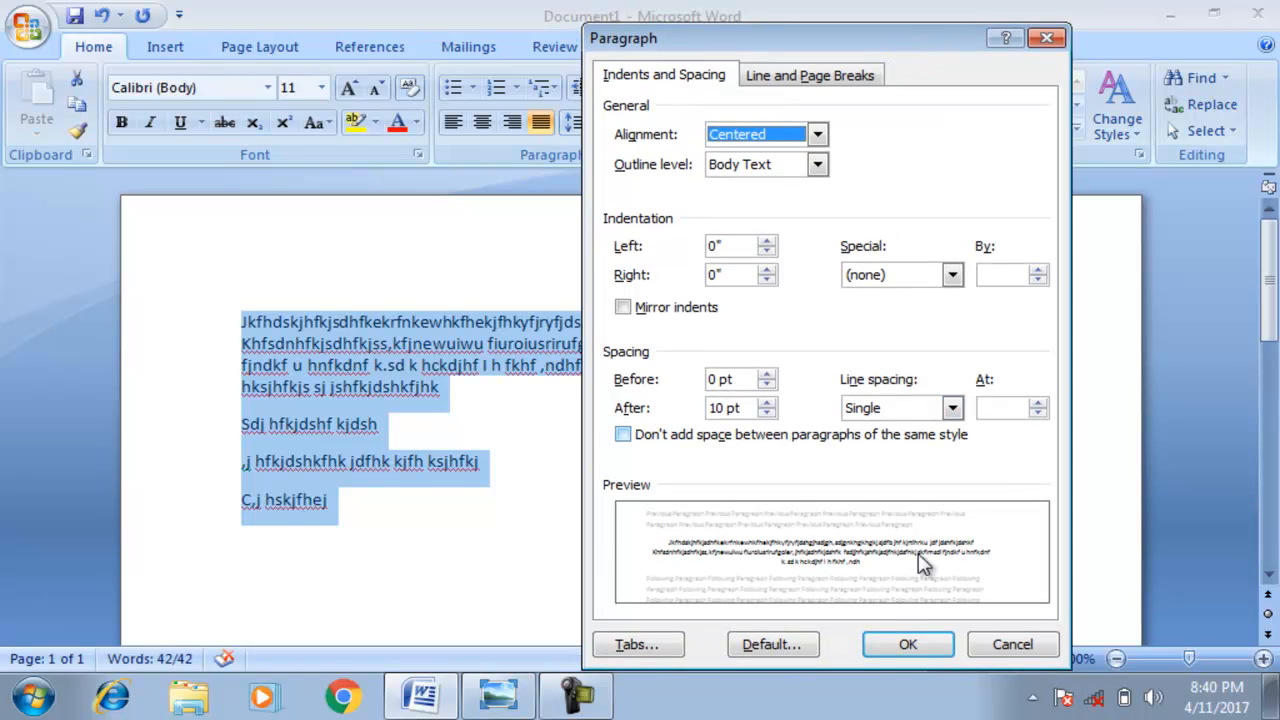
click(912, 646)
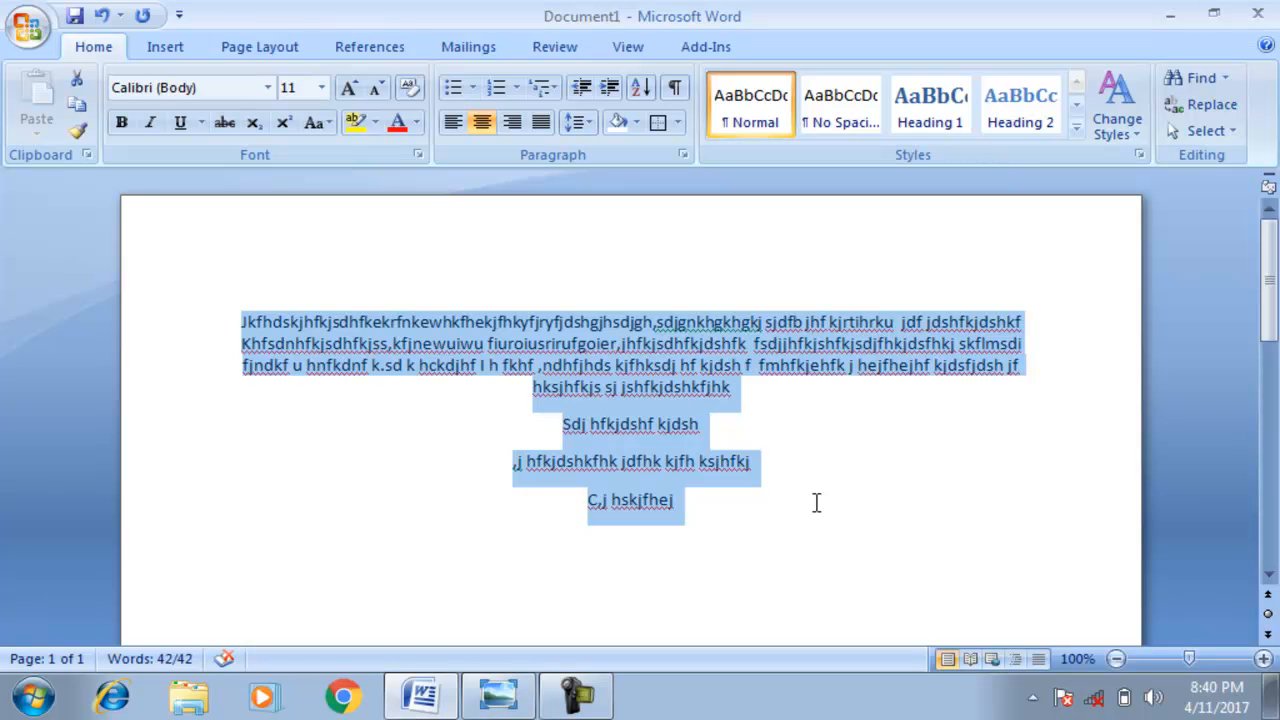
Set the line spacing of the four centered paragraphs to 1.5 lines in the Paragraph dialog
click(681, 153)
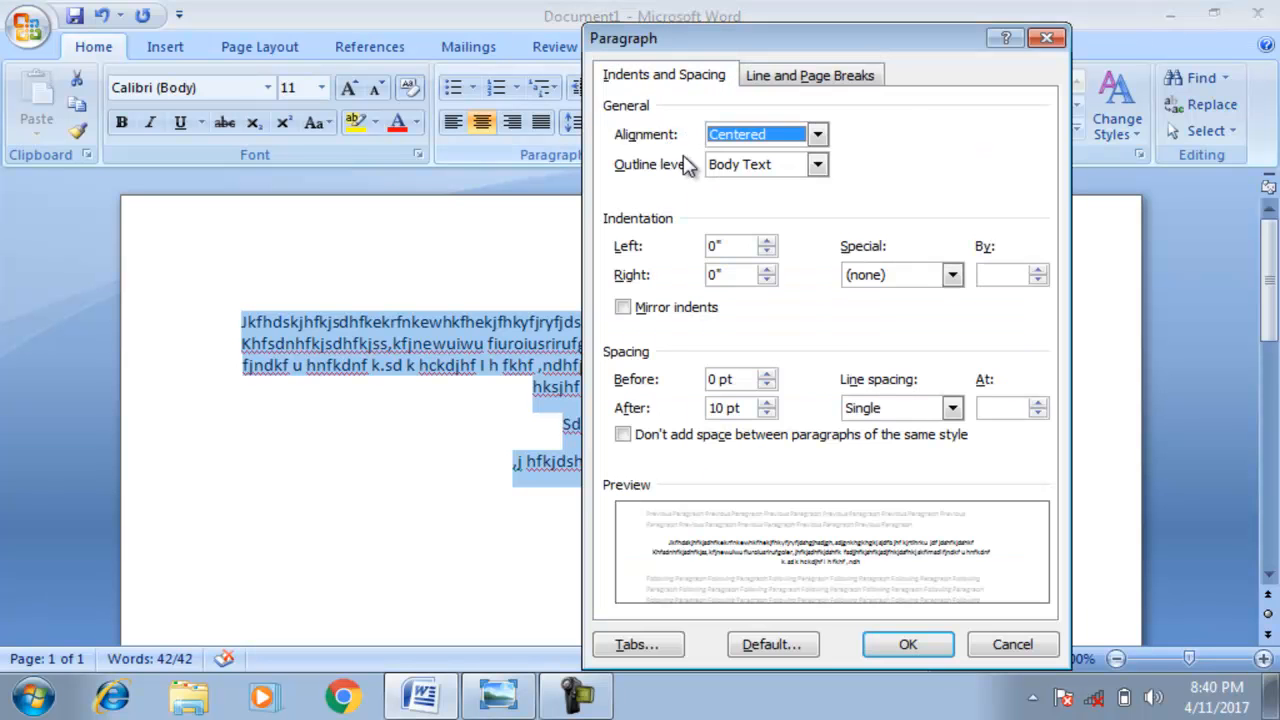
click(953, 409)
click(914, 446)
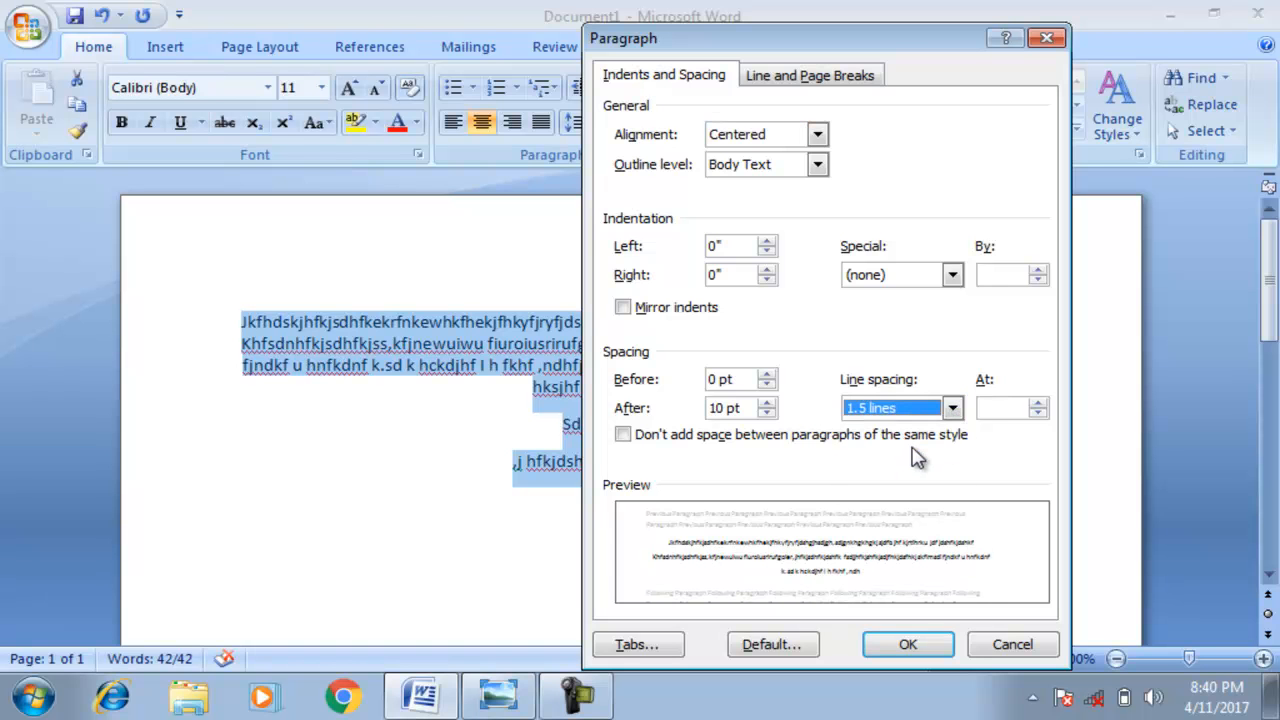
click(893, 647)
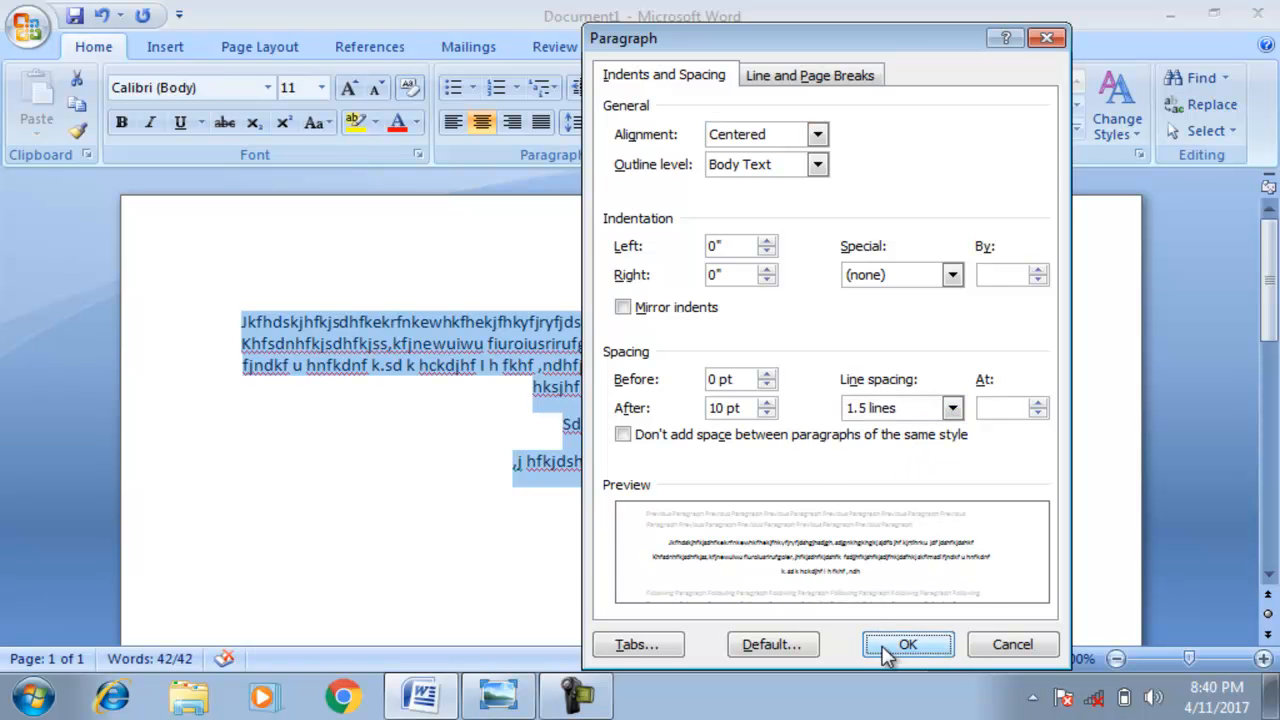
Examine the Line and Page Breaks options for the selected paragraphs and leave the Paragraph dialog without changes
drag(703, 583, 343, 294)
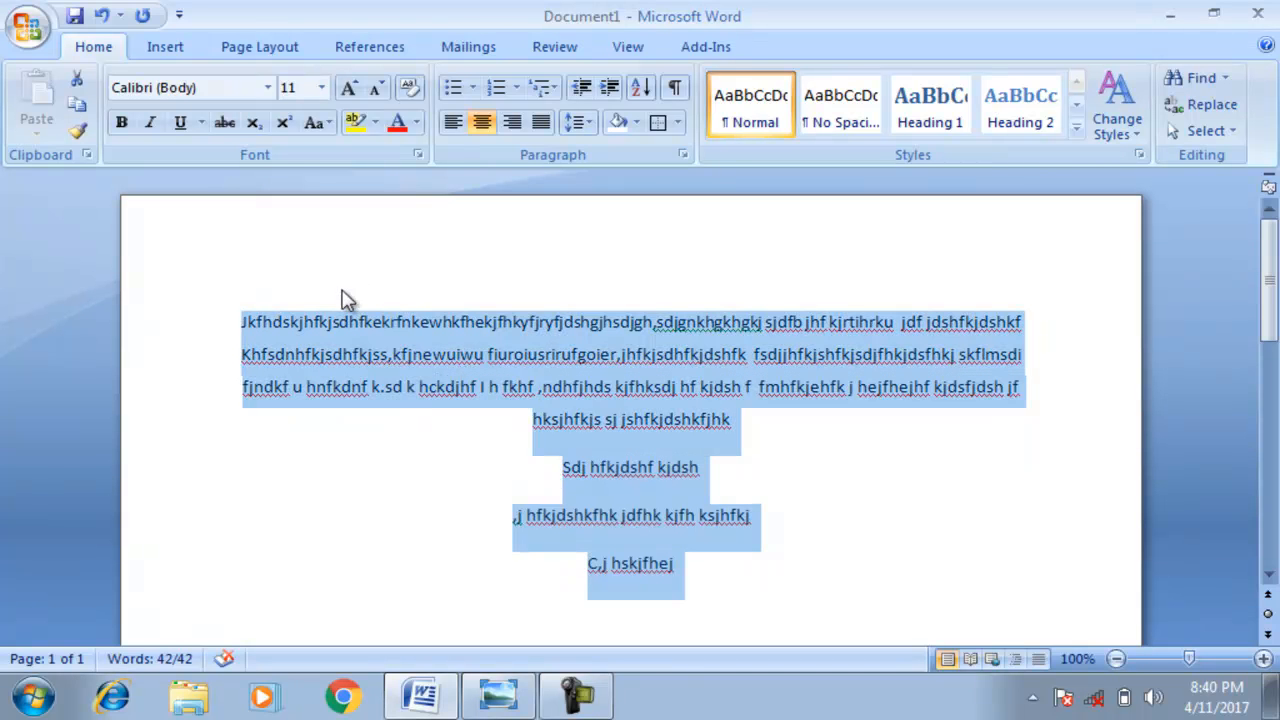
click(683, 154)
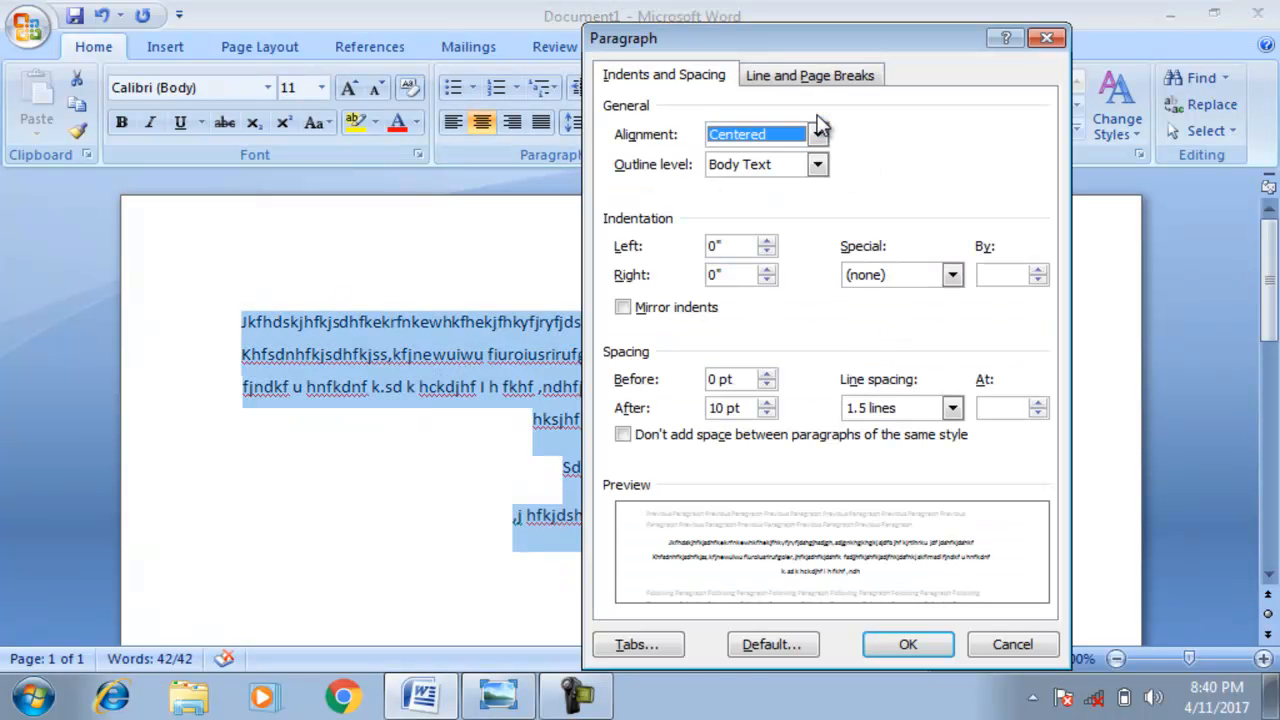
click(818, 83)
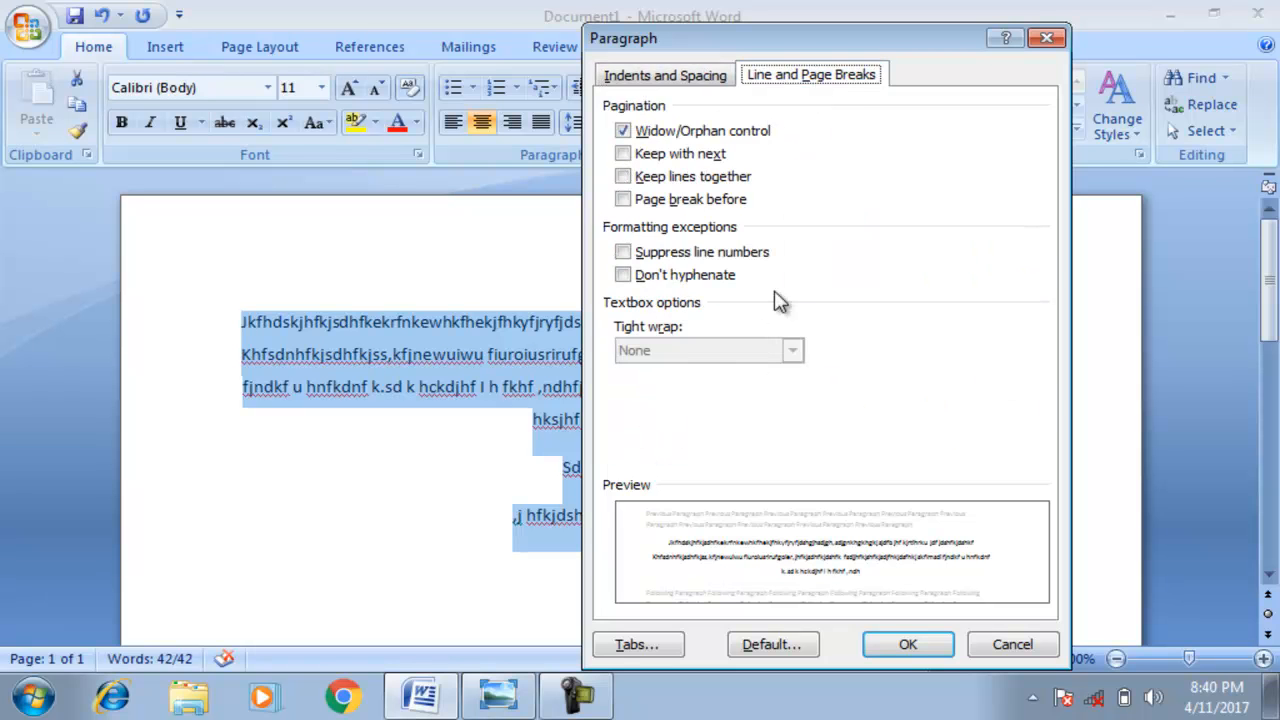
click(1045, 39)
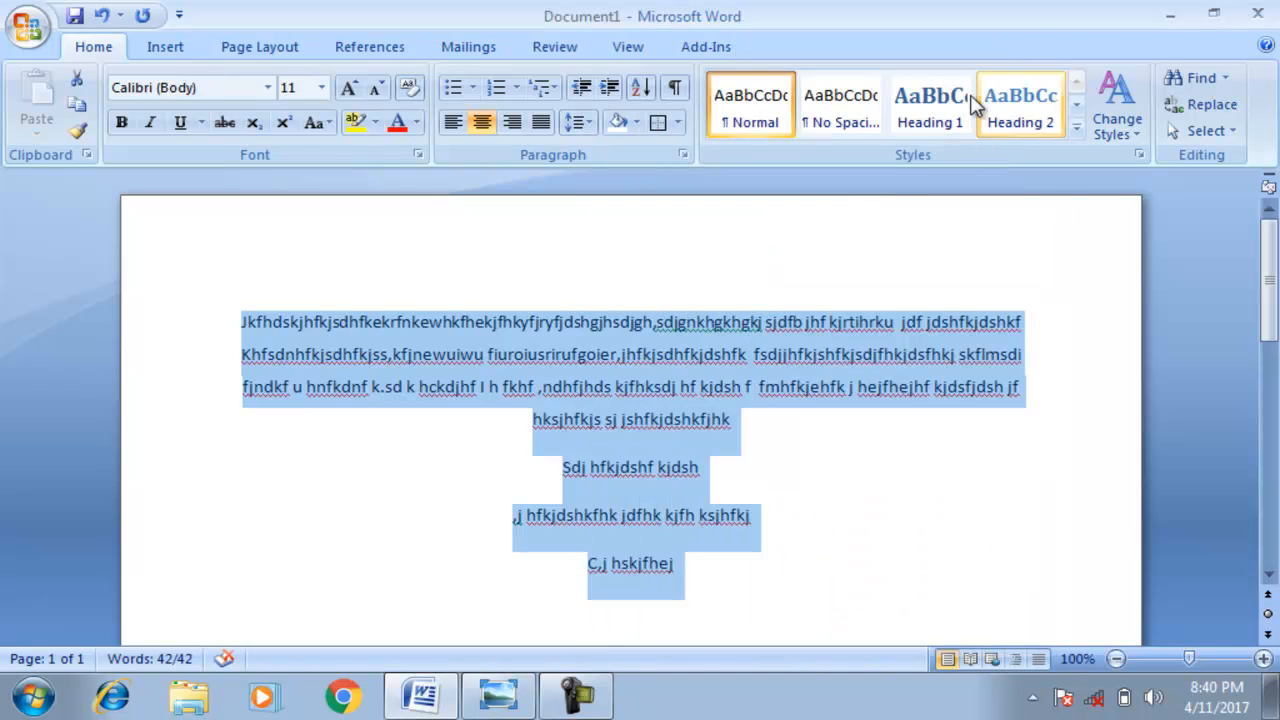
click(746, 431)
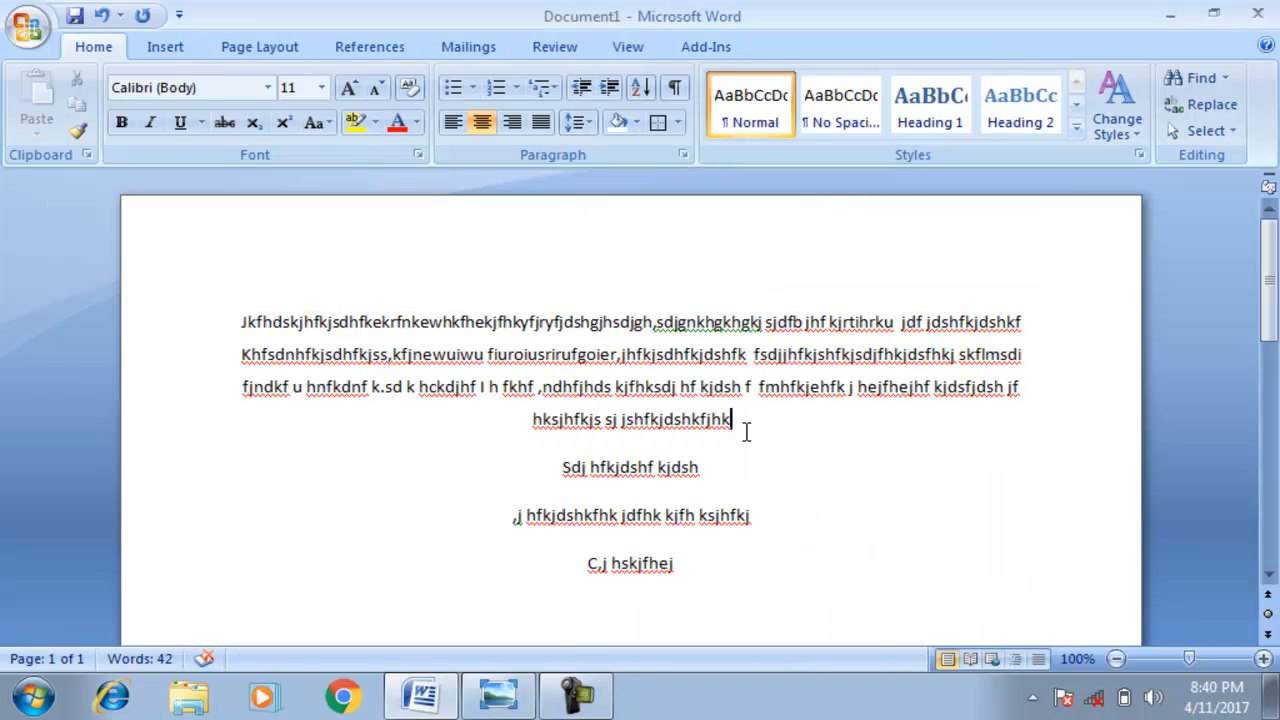